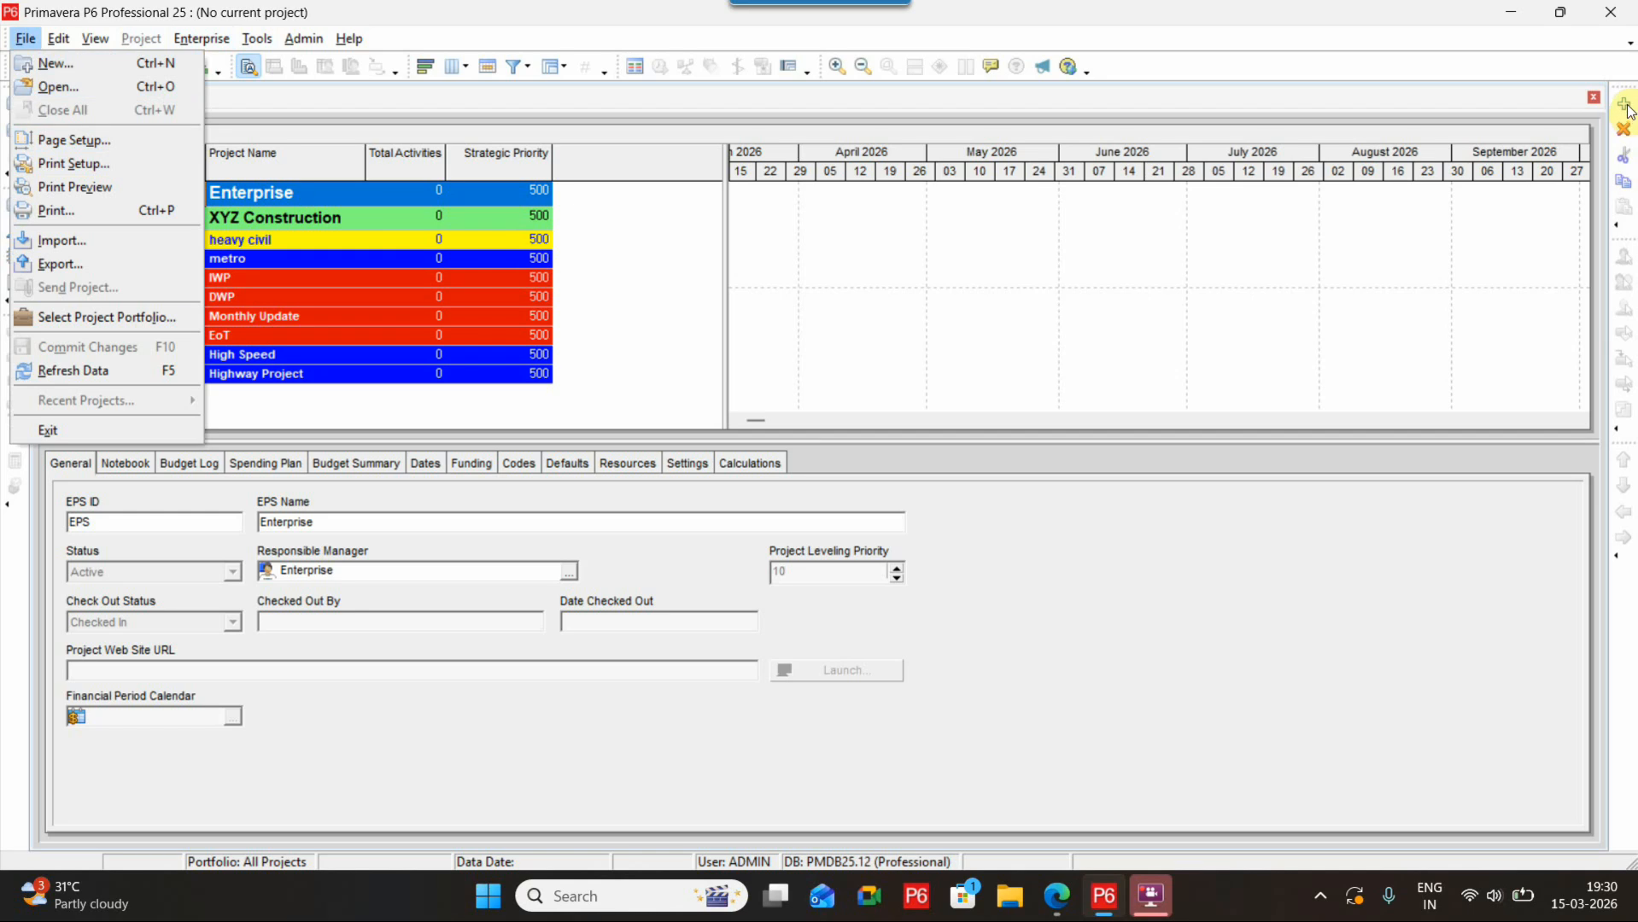
Start a new project and place it under the DWP node of the EPS
{"action": "left_click", "coordinate": [1621, 104]}
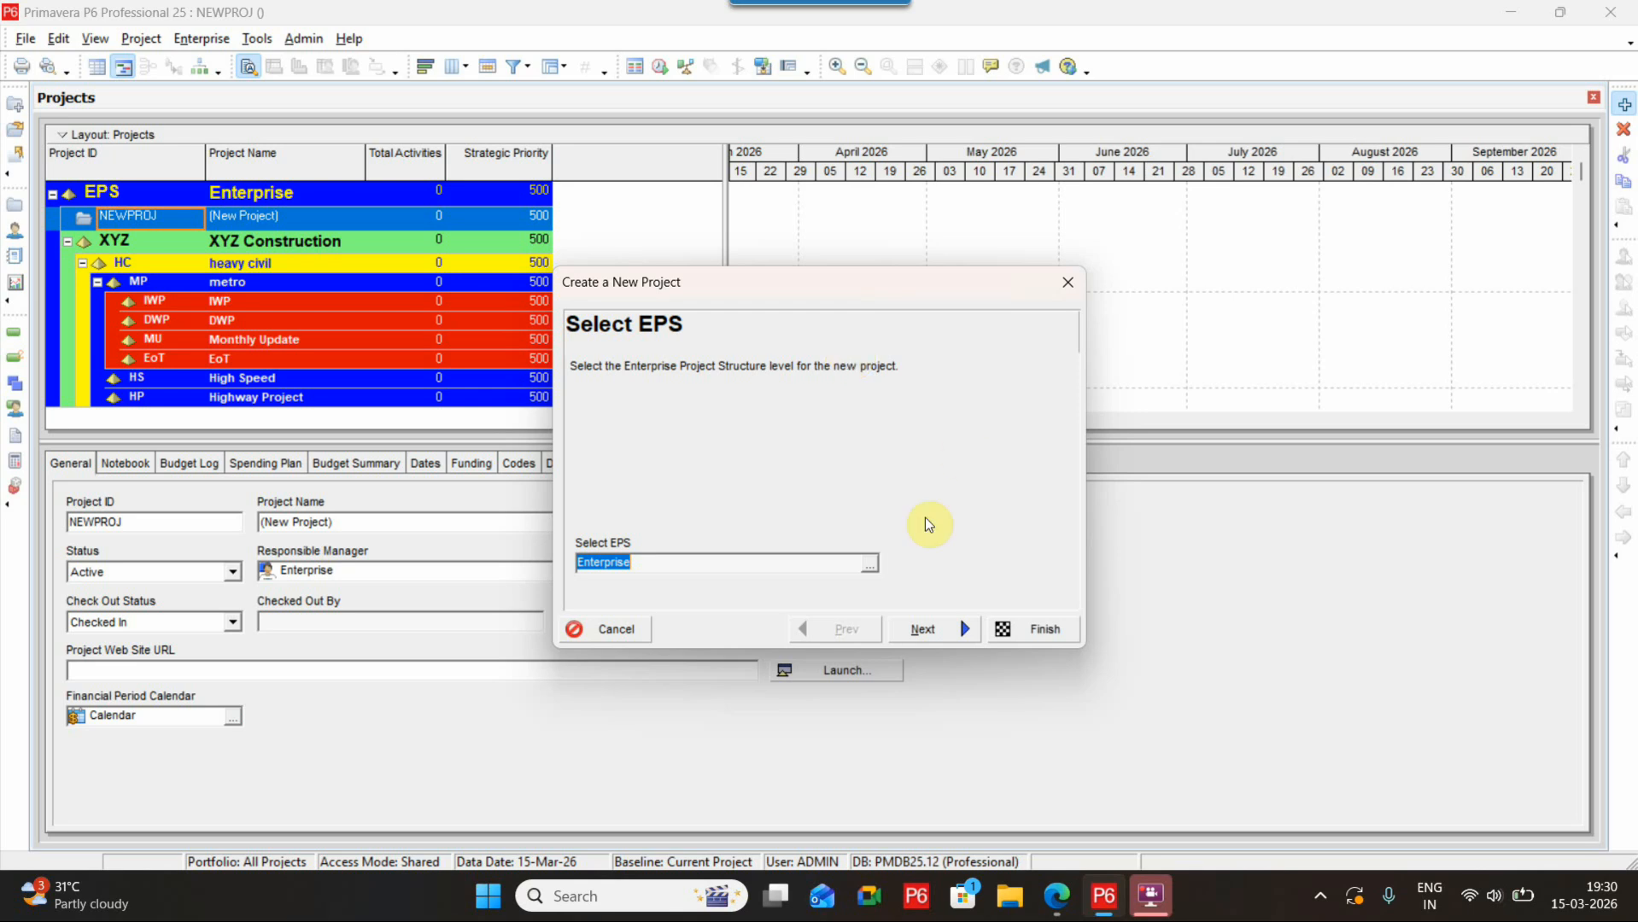
{"action": "left_click", "coordinate": [871, 566]}
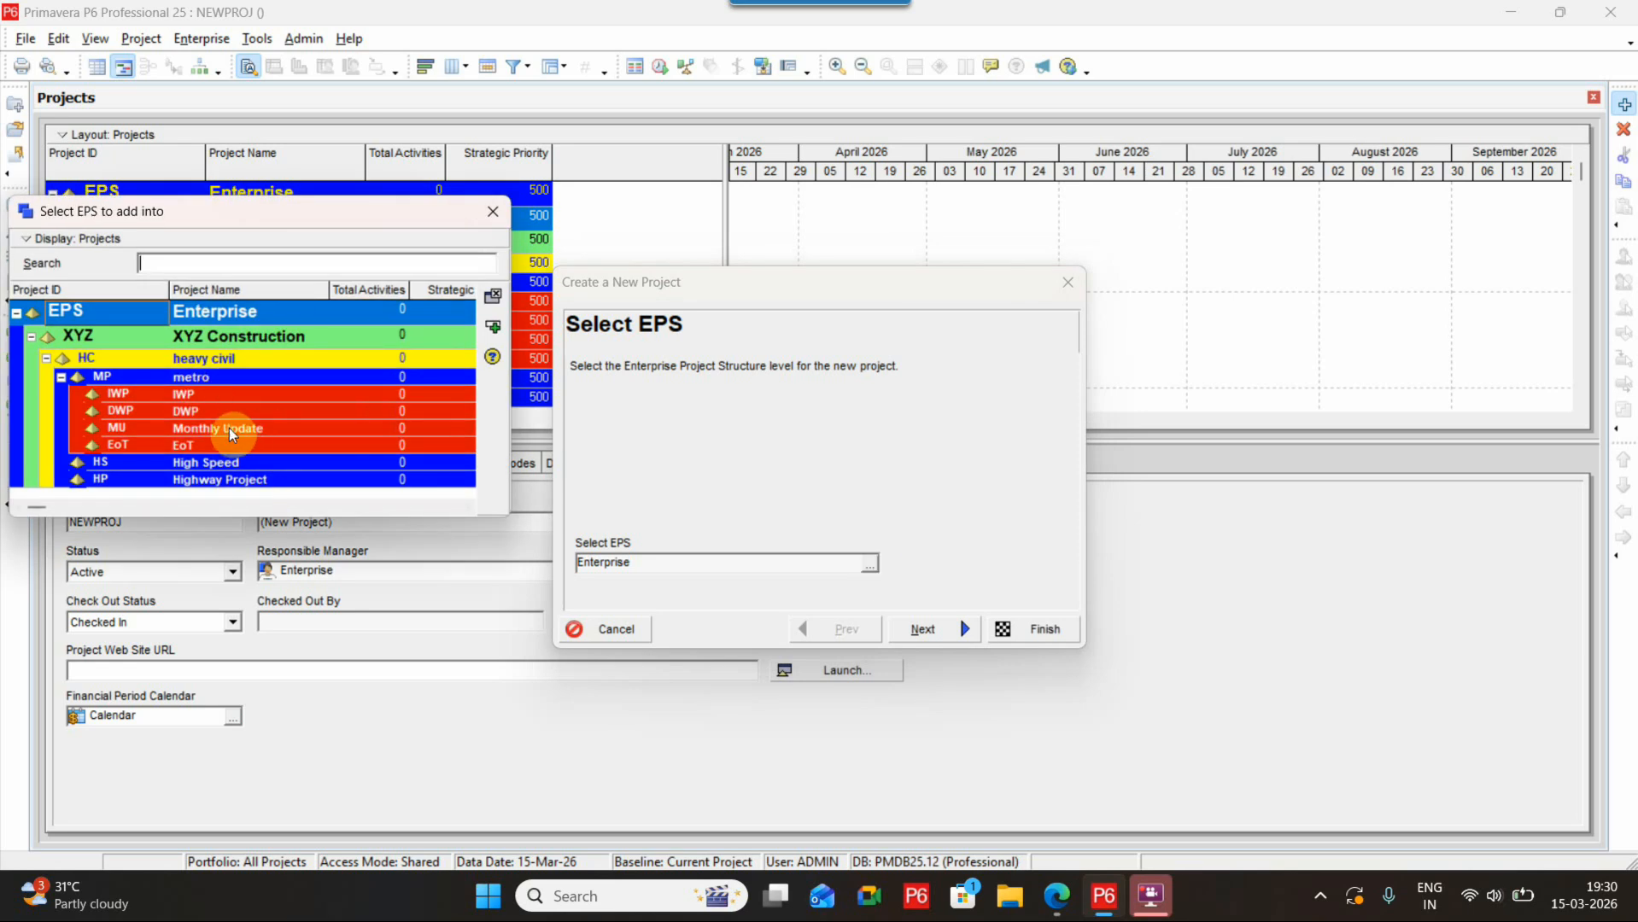
{"action": "left_click", "coordinate": [200, 411]}
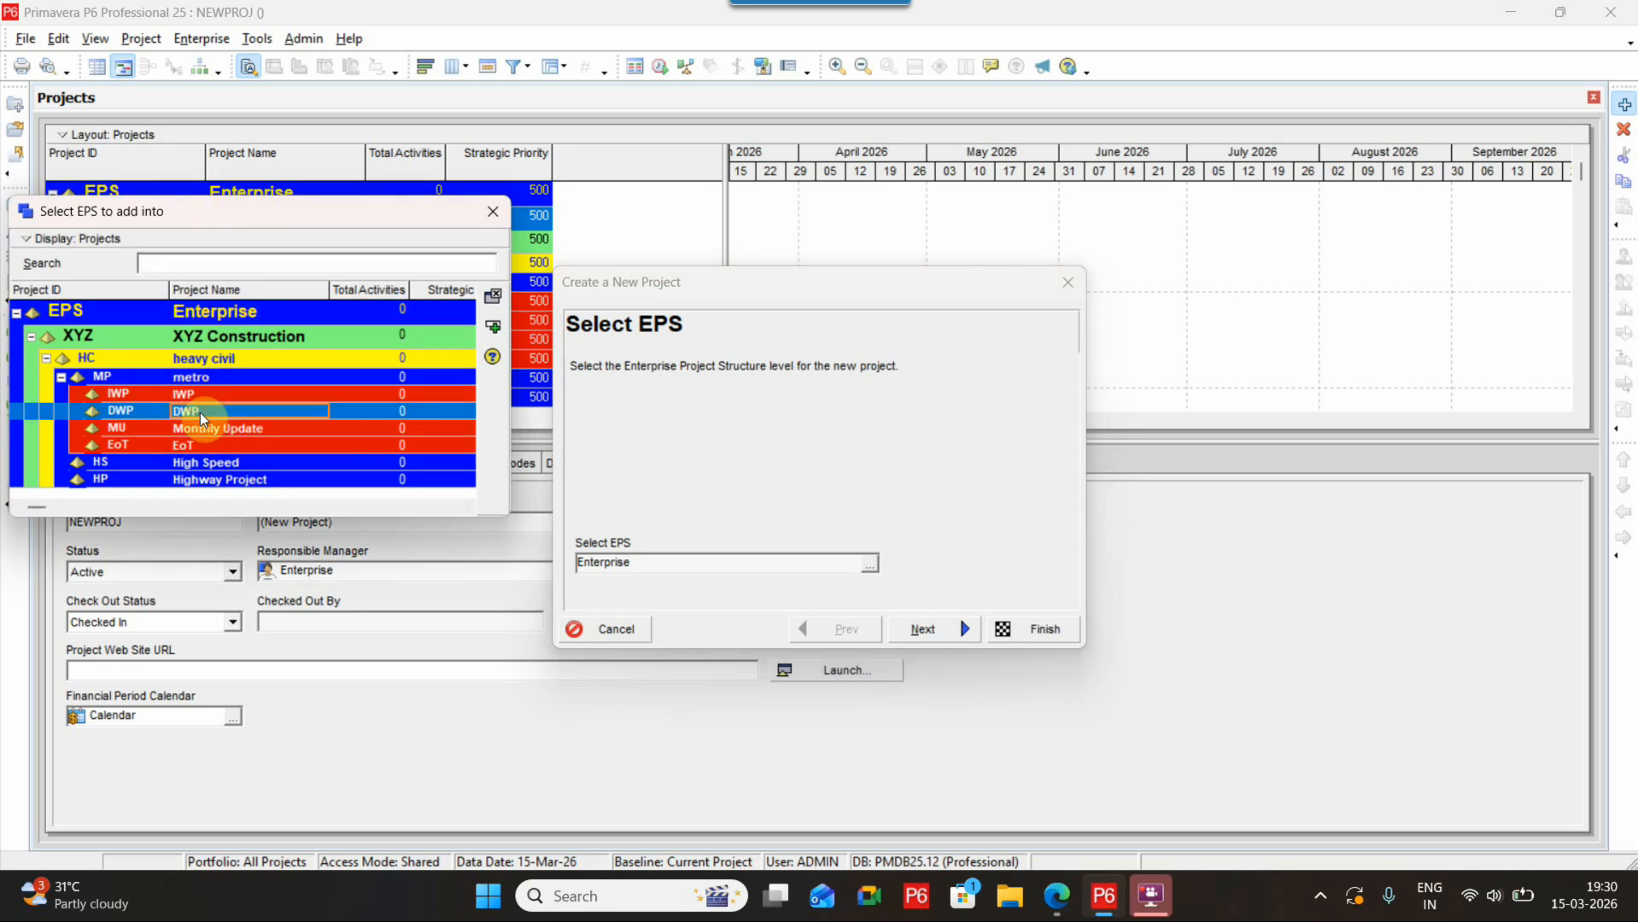
{"action": "double_click", "coordinate": [182, 411]}
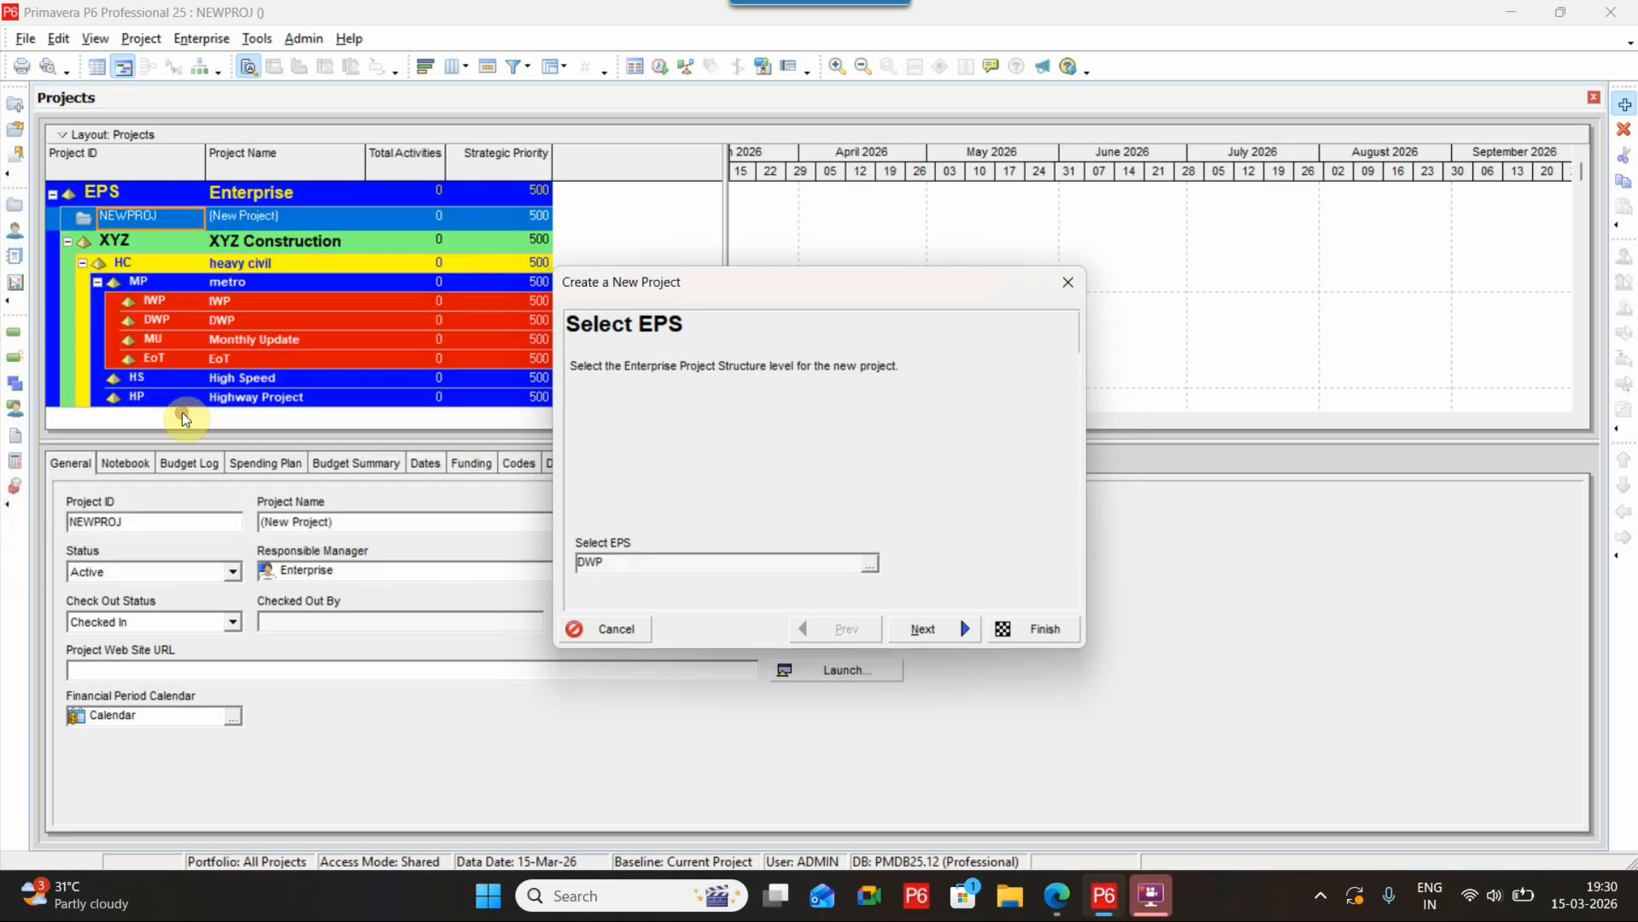
{"action": "left_click", "coordinate": [926, 629]}
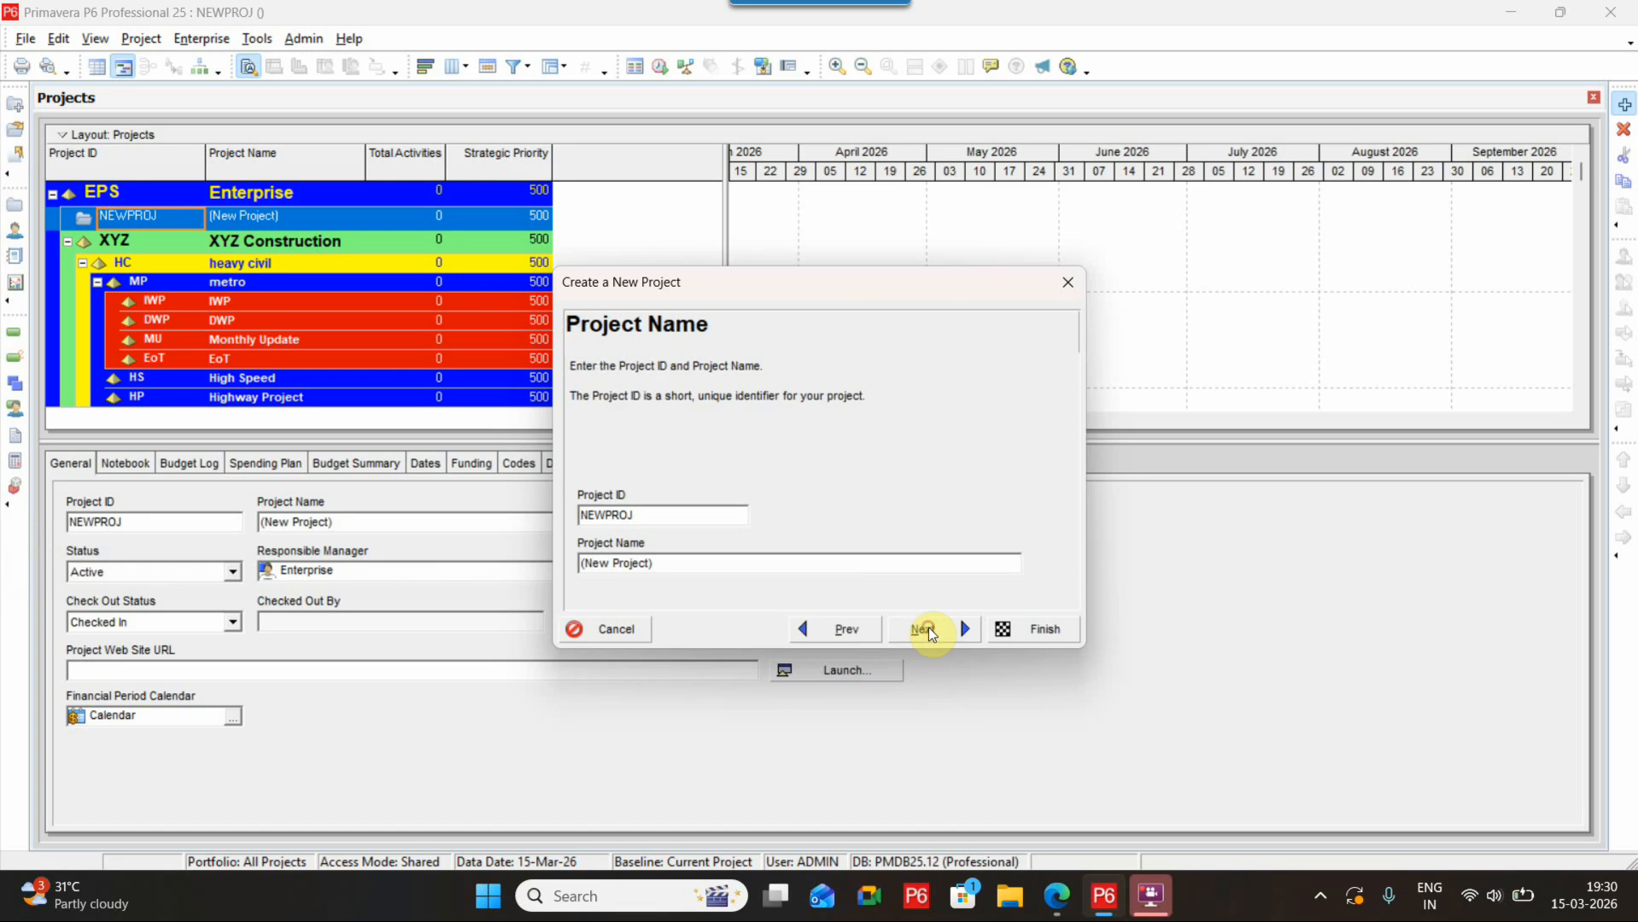
Set the new project's ID to C1-CIV
{"action": "double_click", "coordinate": [664, 521]}
{"action": "type", "text": "C1-Civi"}
{"action": "key", "text": "BackSpace"}
{"action": "key", "text": "BackSpace"}
{"action": "key", "text": "BackSpace"}
{"action": "type", "text": "M"}
Name the project Design and Construction of 6.3 KM Viaduct and 6 Elevated Stations and continue
{"action": "left_click_drag", "start_coordinate": [687, 563], "coordinate": [407, 537]}
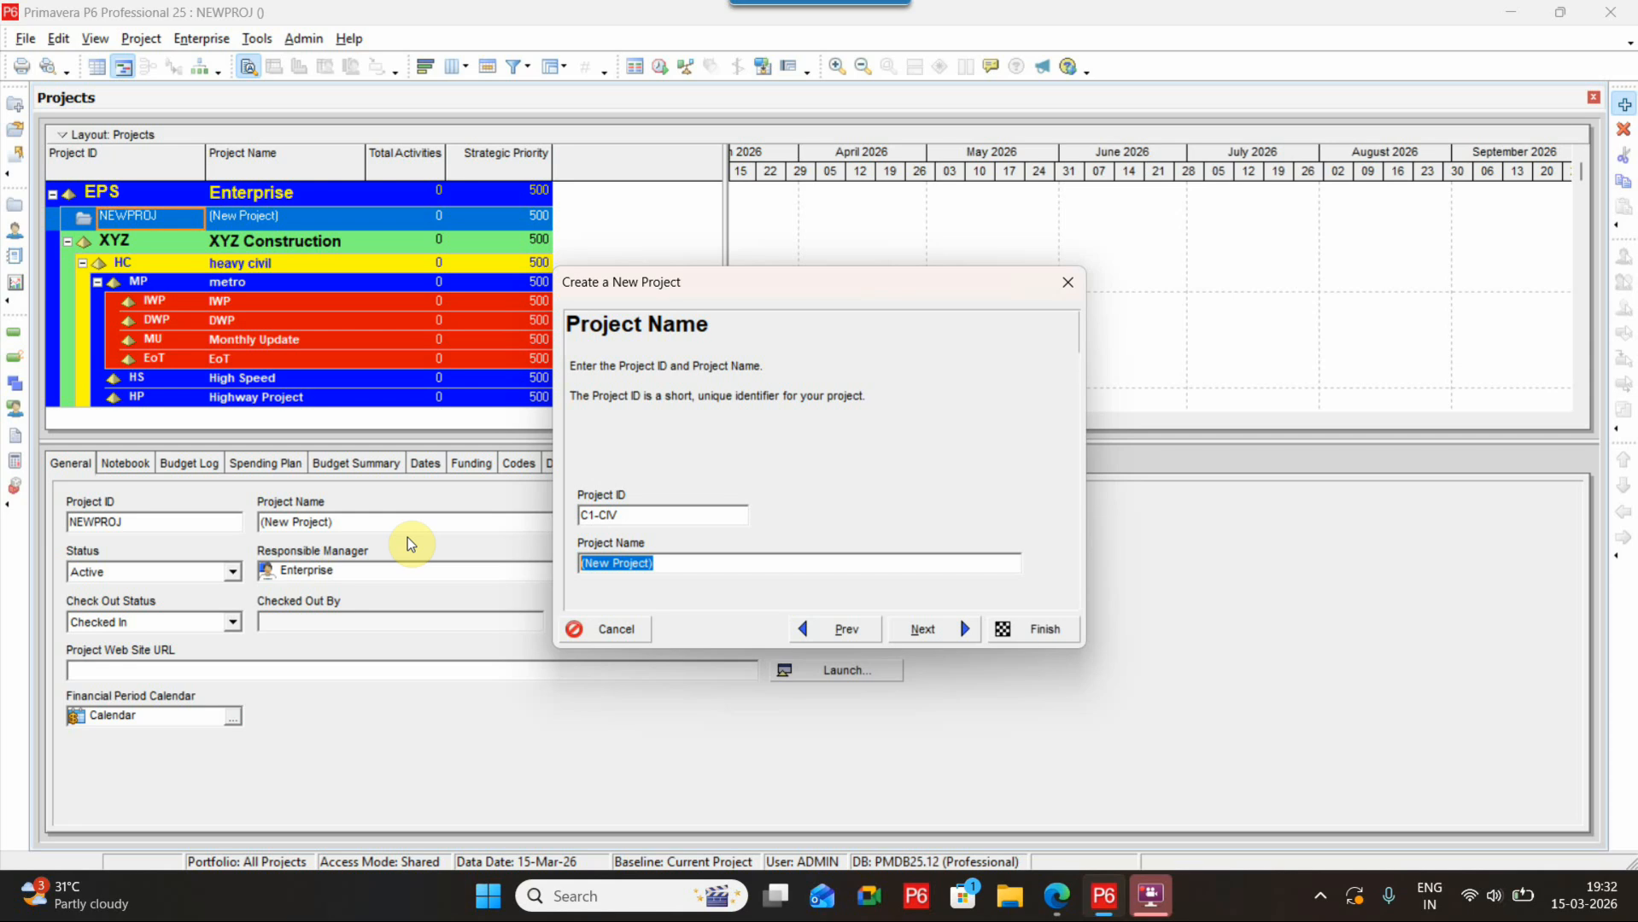
{"action": "key", "text": "BackSpace"}
{"action": "type", "text": "Design and Constr"}
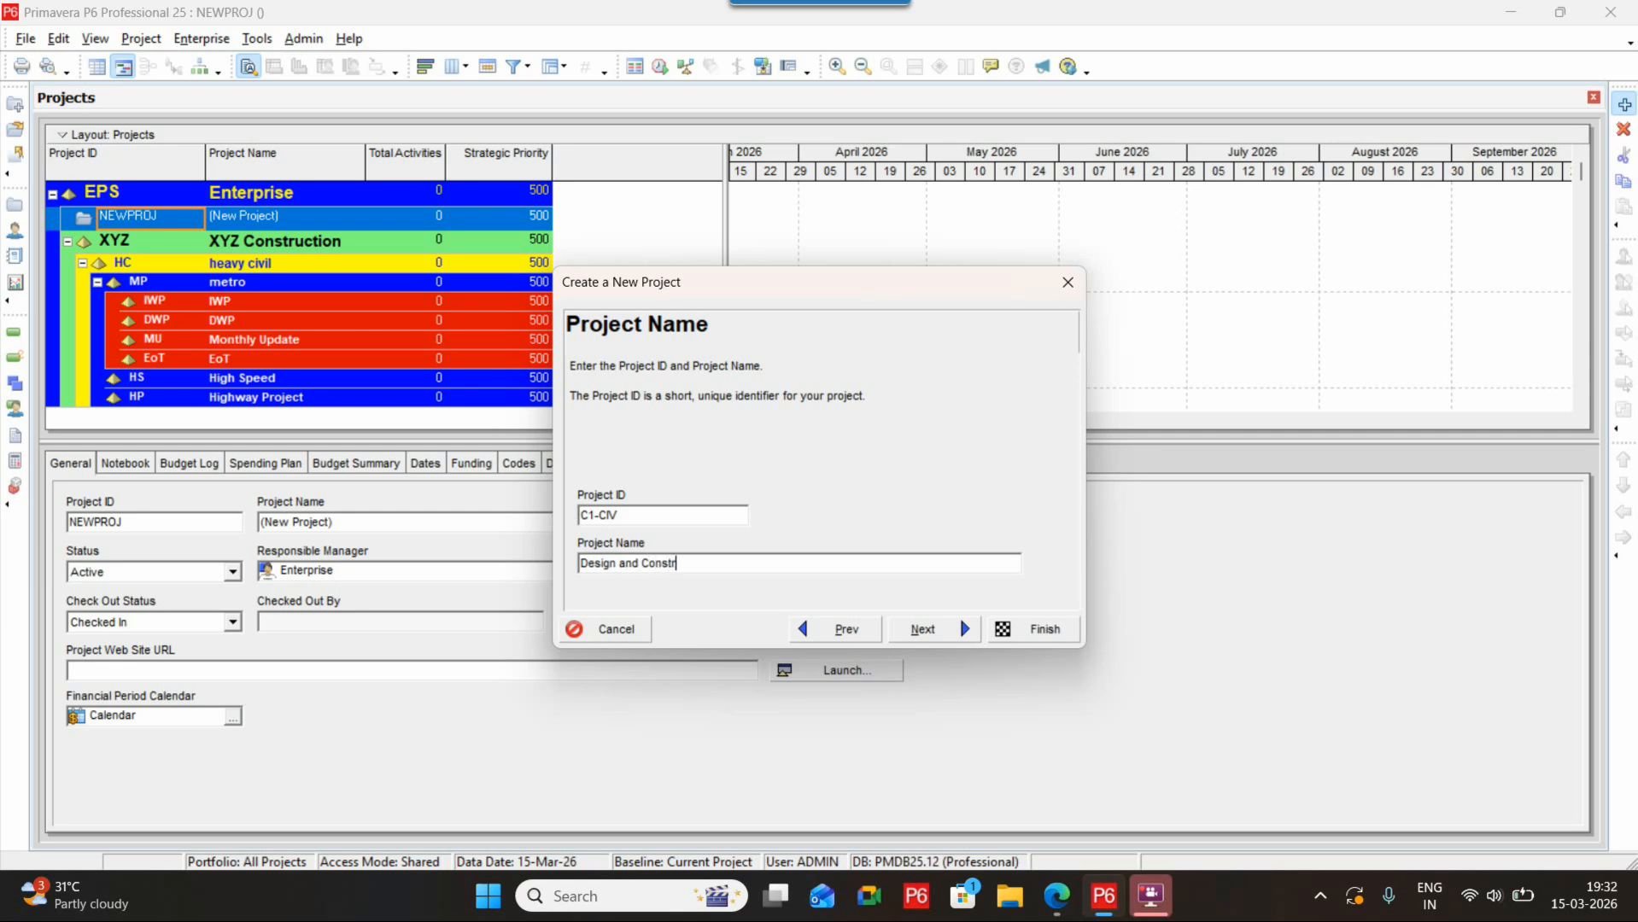
{"action": "type", "text": "uction of"}
{"action": "type", "text": " 6."}
{"action": "type", "text": "3 KM Sta"}
{"action": "key", "text": "BackSpace"}
{"action": "key", "text": "BackSpace"}
{"action": "key", "text": "BackSpace"}
{"action": "type", "text": "Viadcut"}
{"action": "key", "text": "BackSpace"}
{"action": "key", "text": "BackSpace"}
{"action": "key", "text": "BackSpace"}
{"action": "key", "text": "BackSpace"}
{"action": "type", "text": "uct and 6 "}
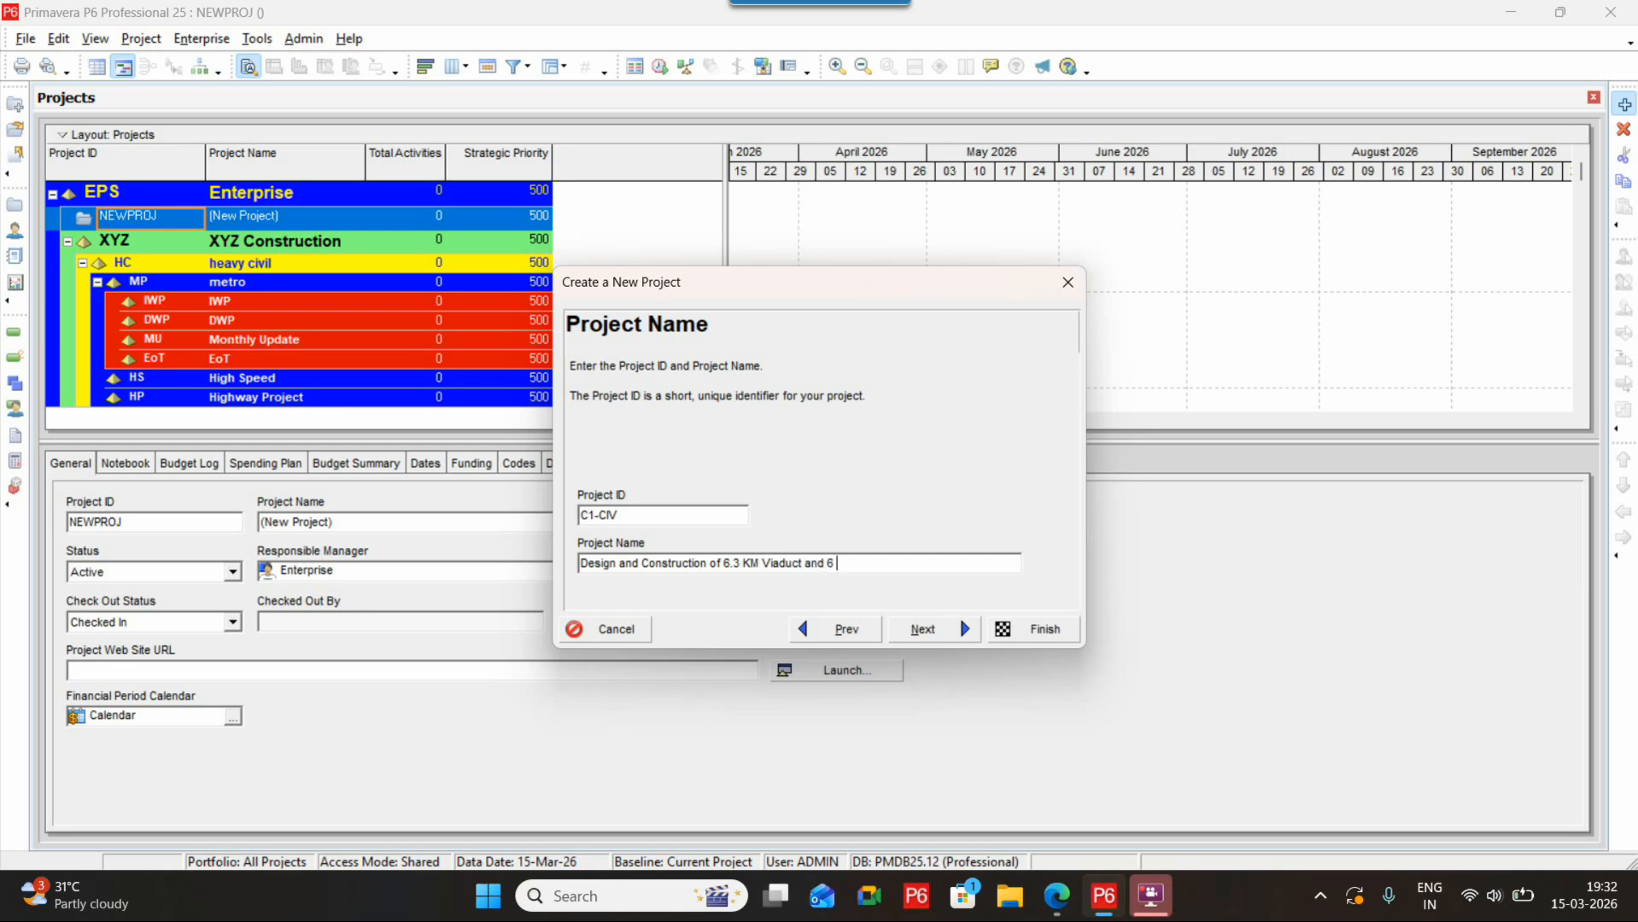
{"action": "type", "text": "Elevated Stations"}
{"action": "left_click", "coordinate": [948, 632]}
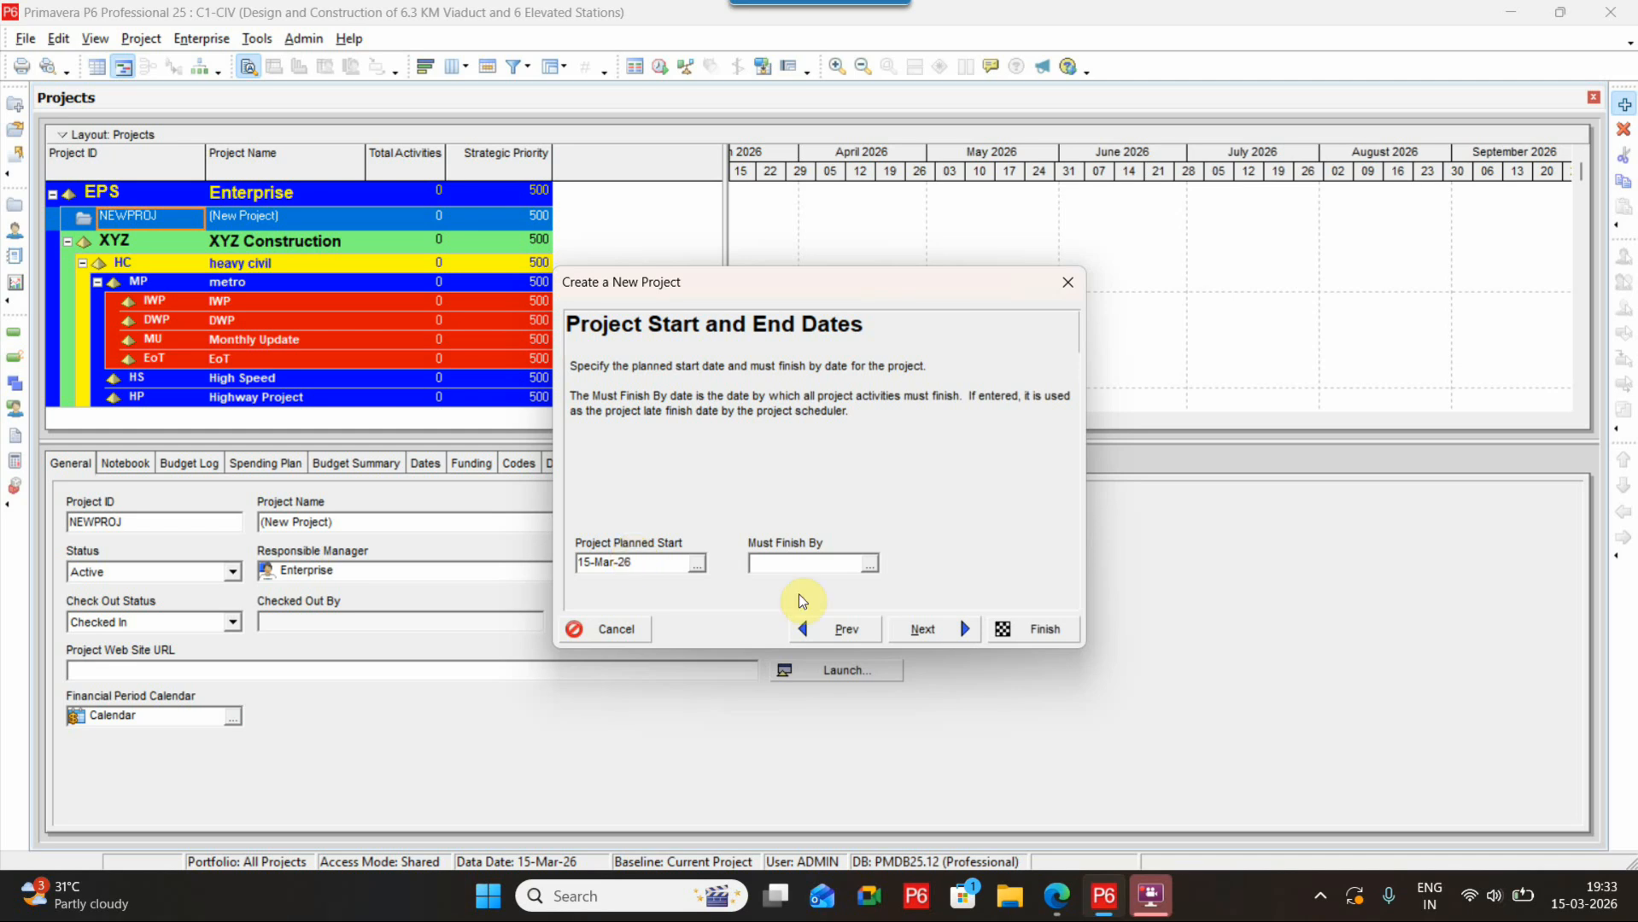
Set the project planned start to 16-Mar-26 and continue
{"action": "left_click", "coordinate": [696, 564]}
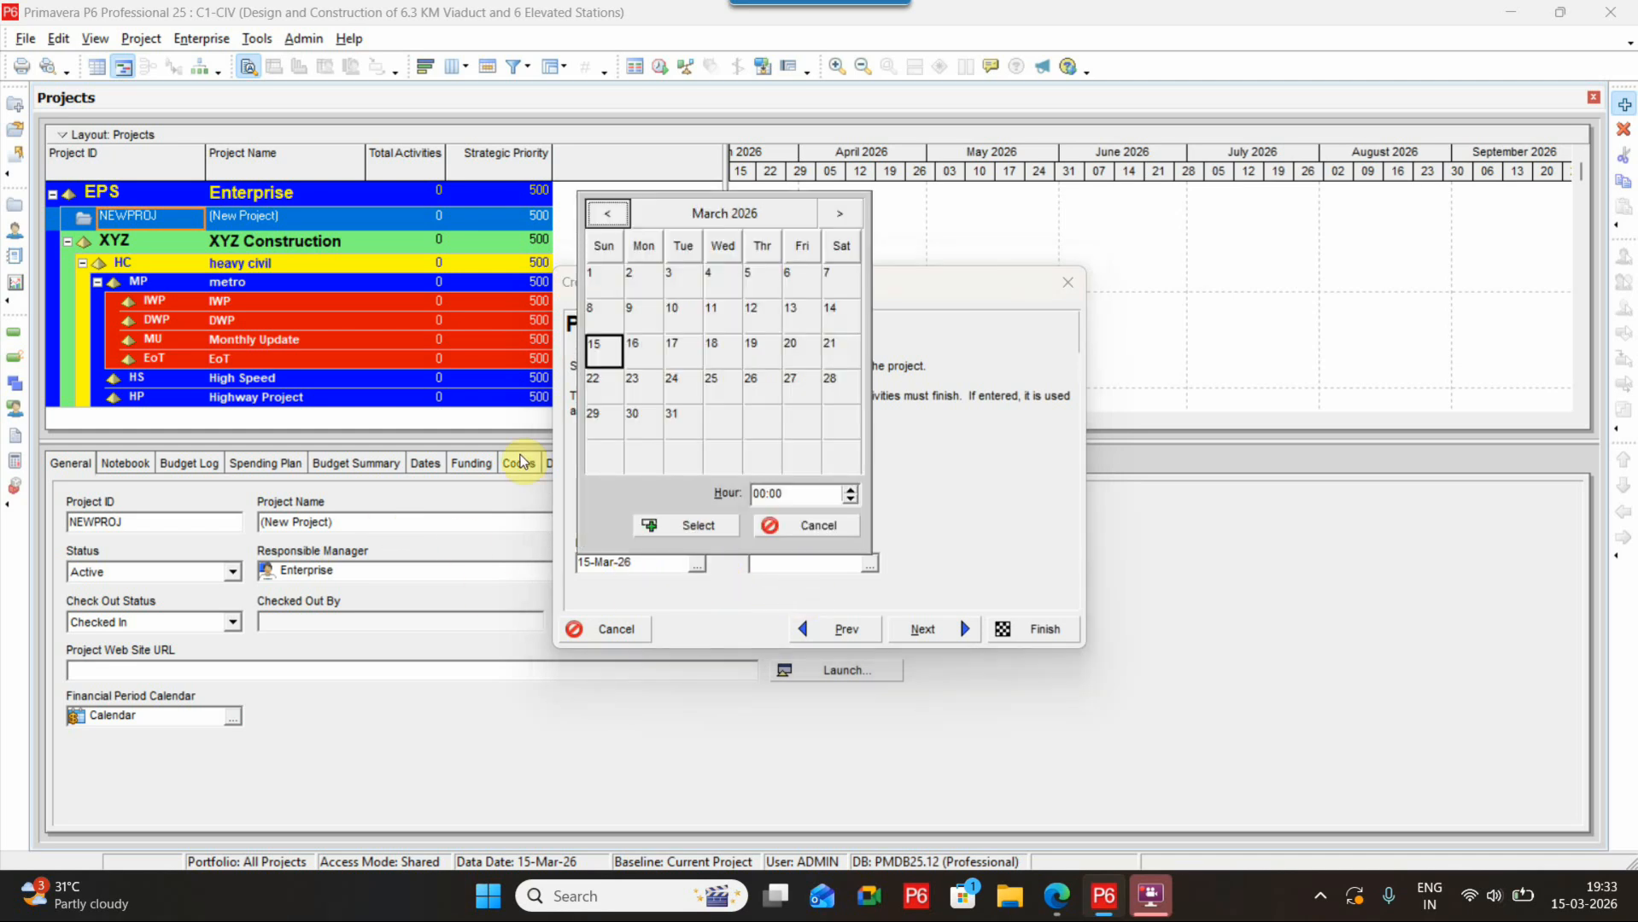
{"action": "double_click", "coordinate": [642, 344]}
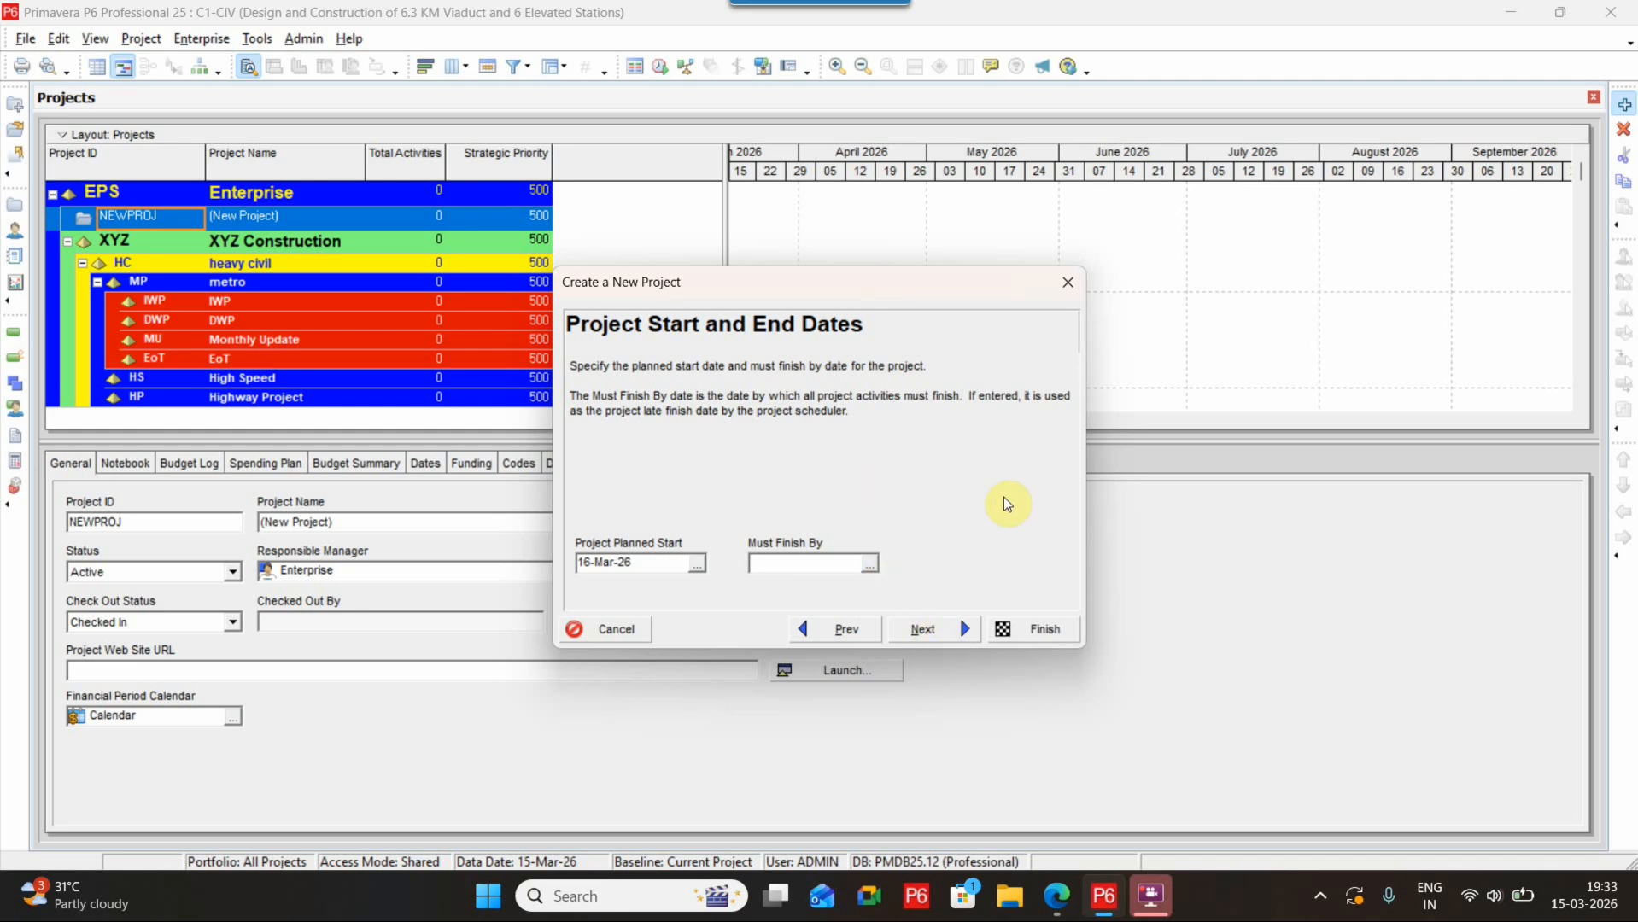
{"action": "left_click", "coordinate": [959, 629]}
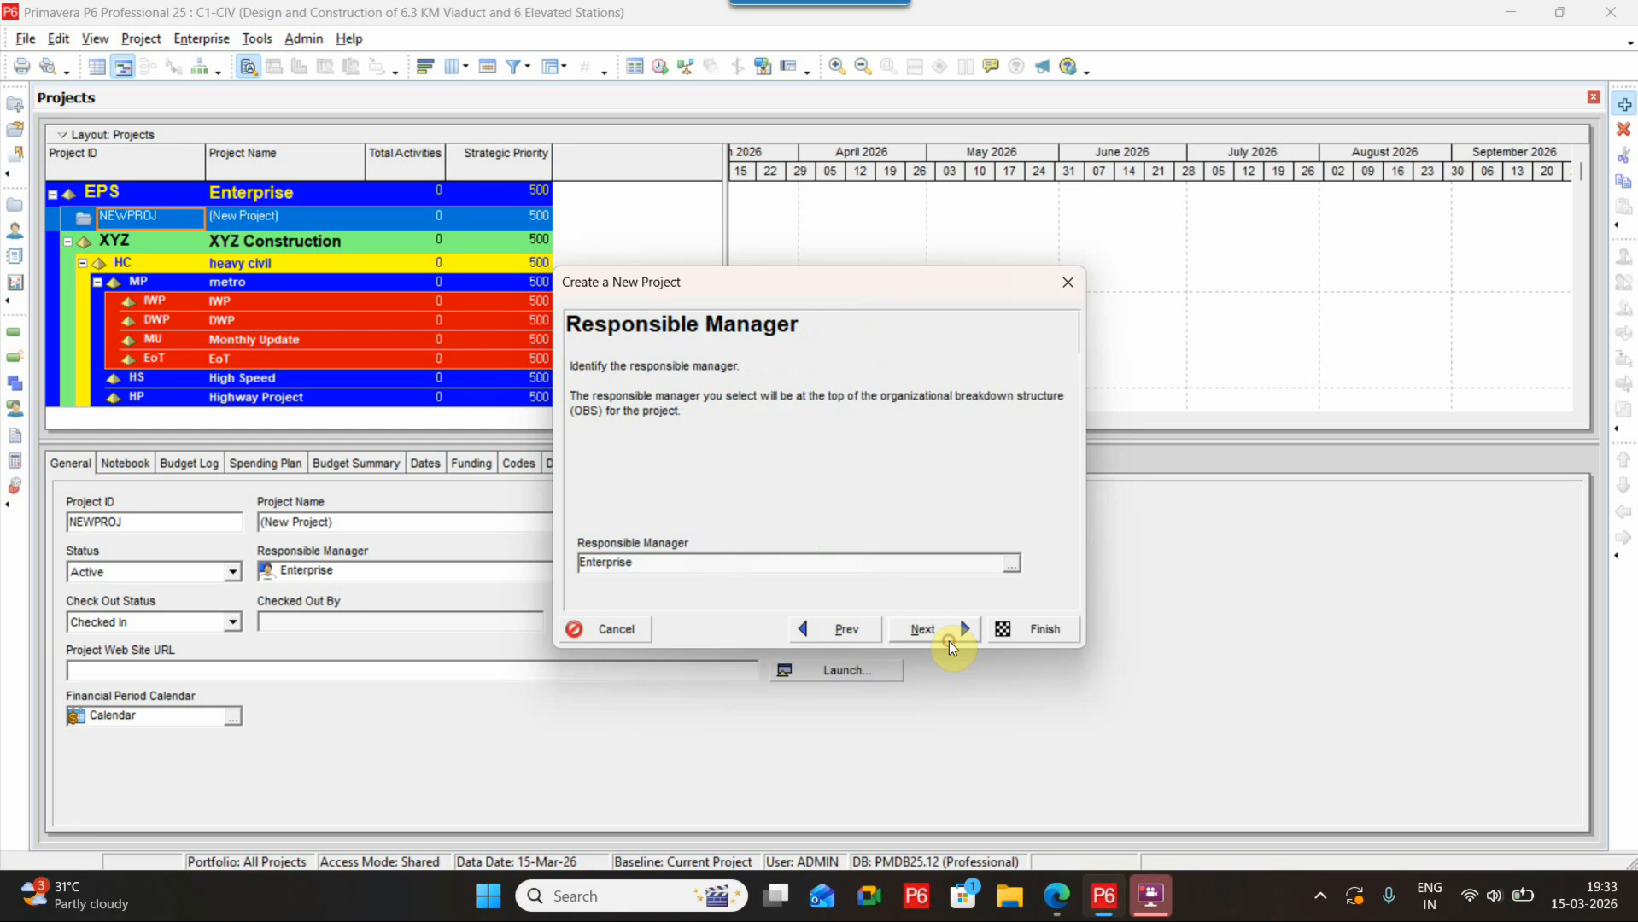
Assign Project Manager from the OBS as the project's responsible manager and continue
{"action": "left_click_drag", "start_coordinate": [716, 564], "coordinate": [598, 562]}
{"action": "left_click", "coordinate": [705, 560]}
{"action": "left_click", "coordinate": [1019, 565]}
{"action": "left_click", "coordinate": [700, 343]}
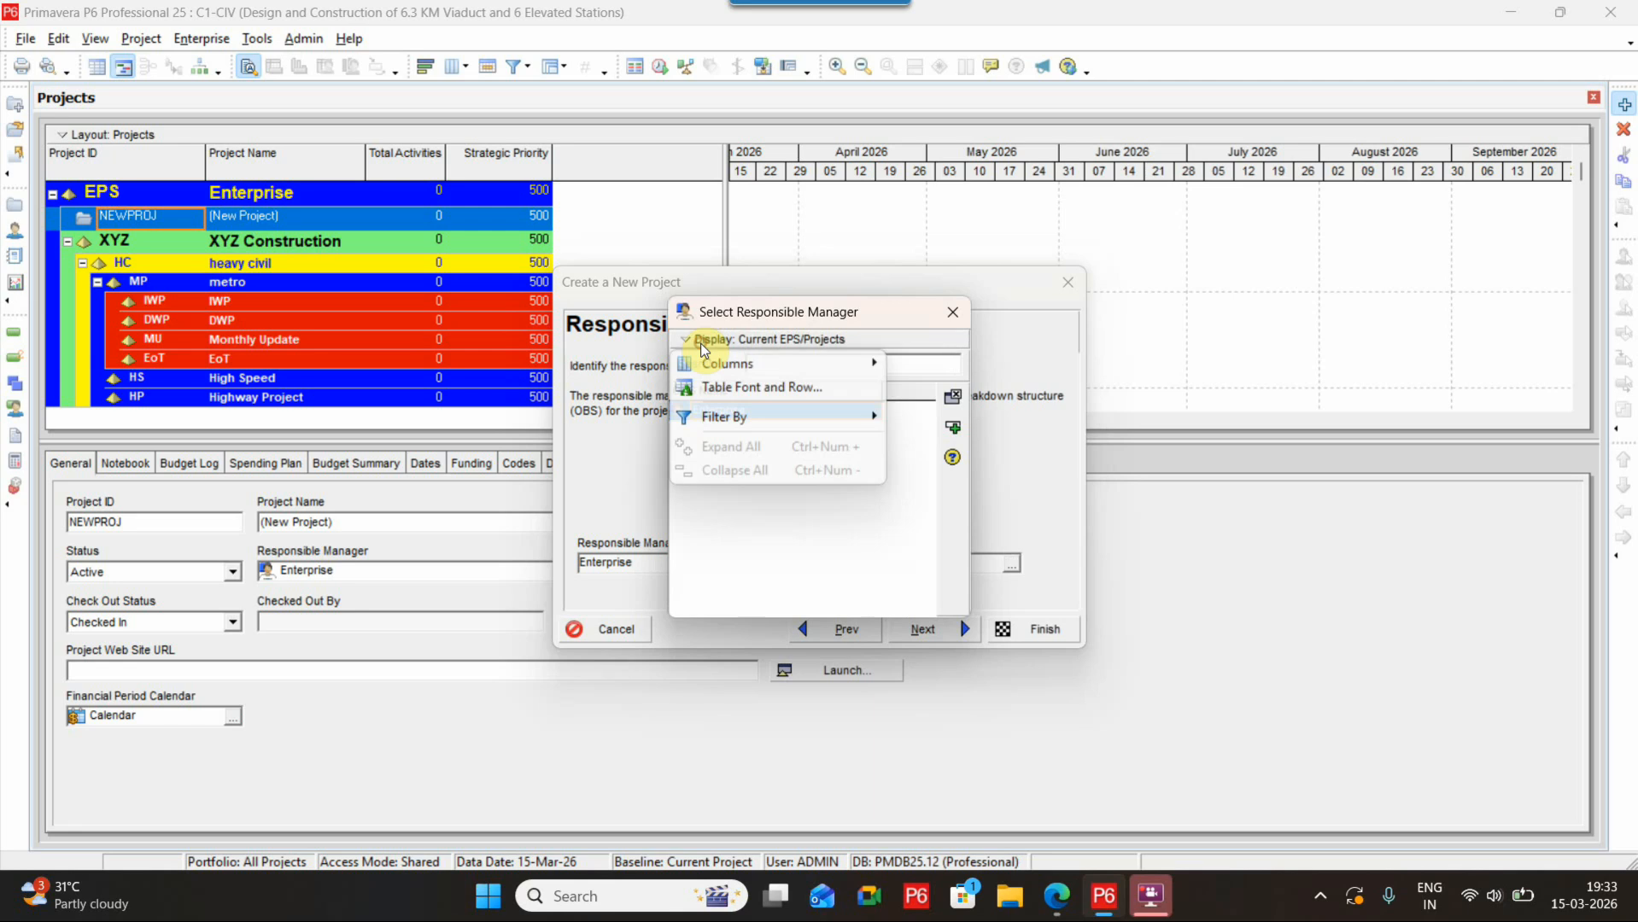
{"action": "mouse_move", "coordinate": [719, 418]}
{"action": "left_click", "coordinate": [953, 441]}
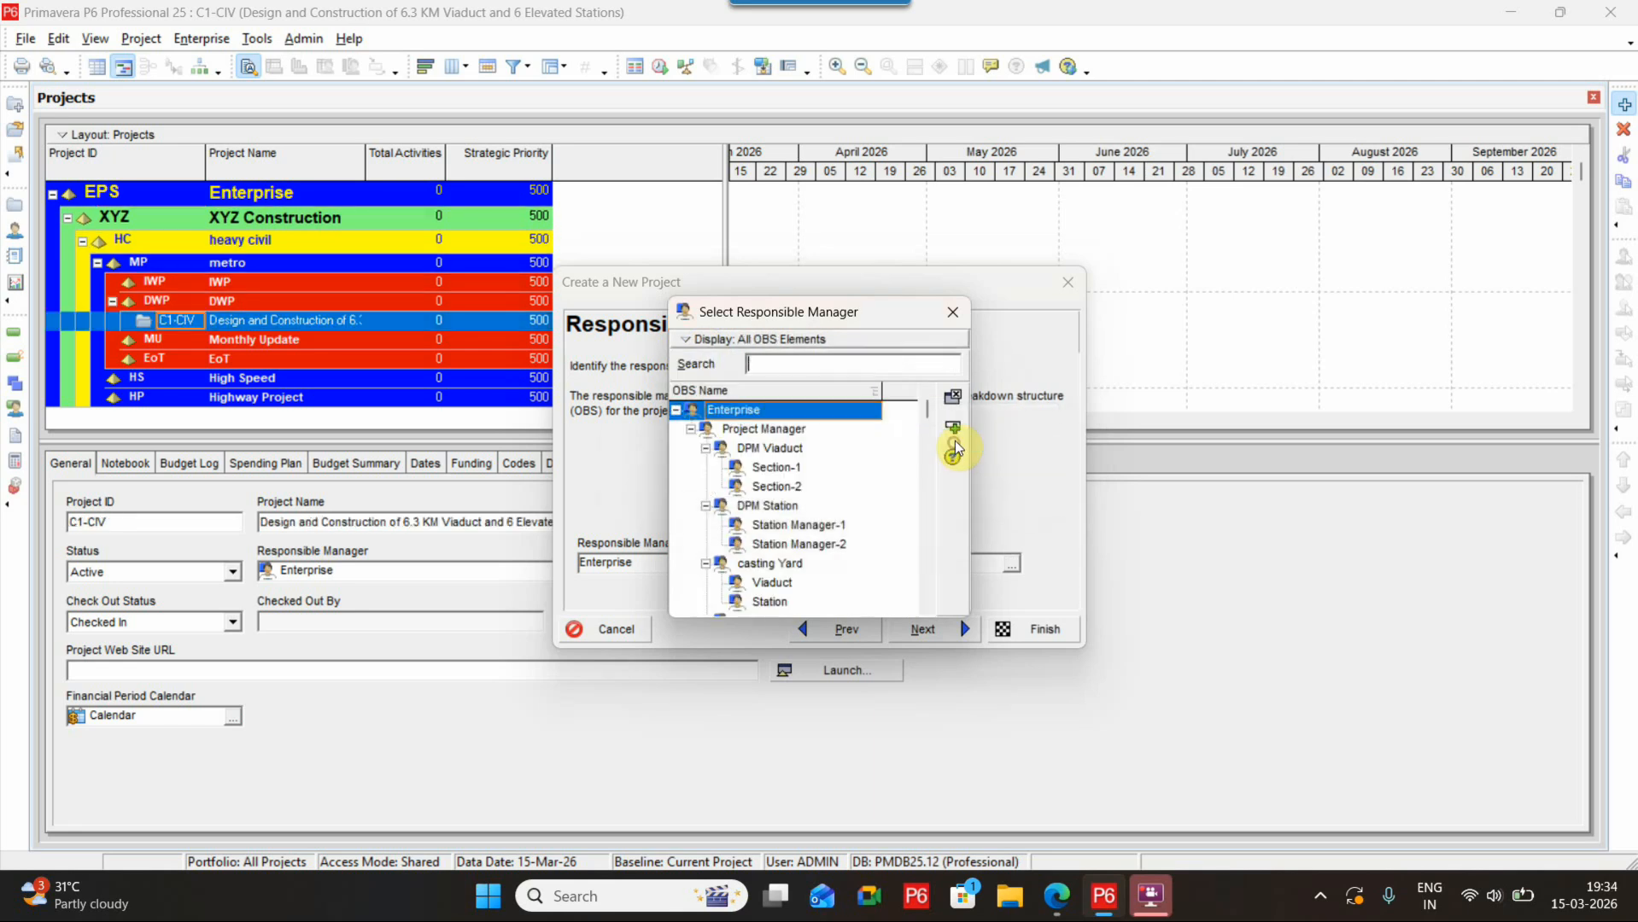
{"action": "double_click", "coordinate": [795, 432]}
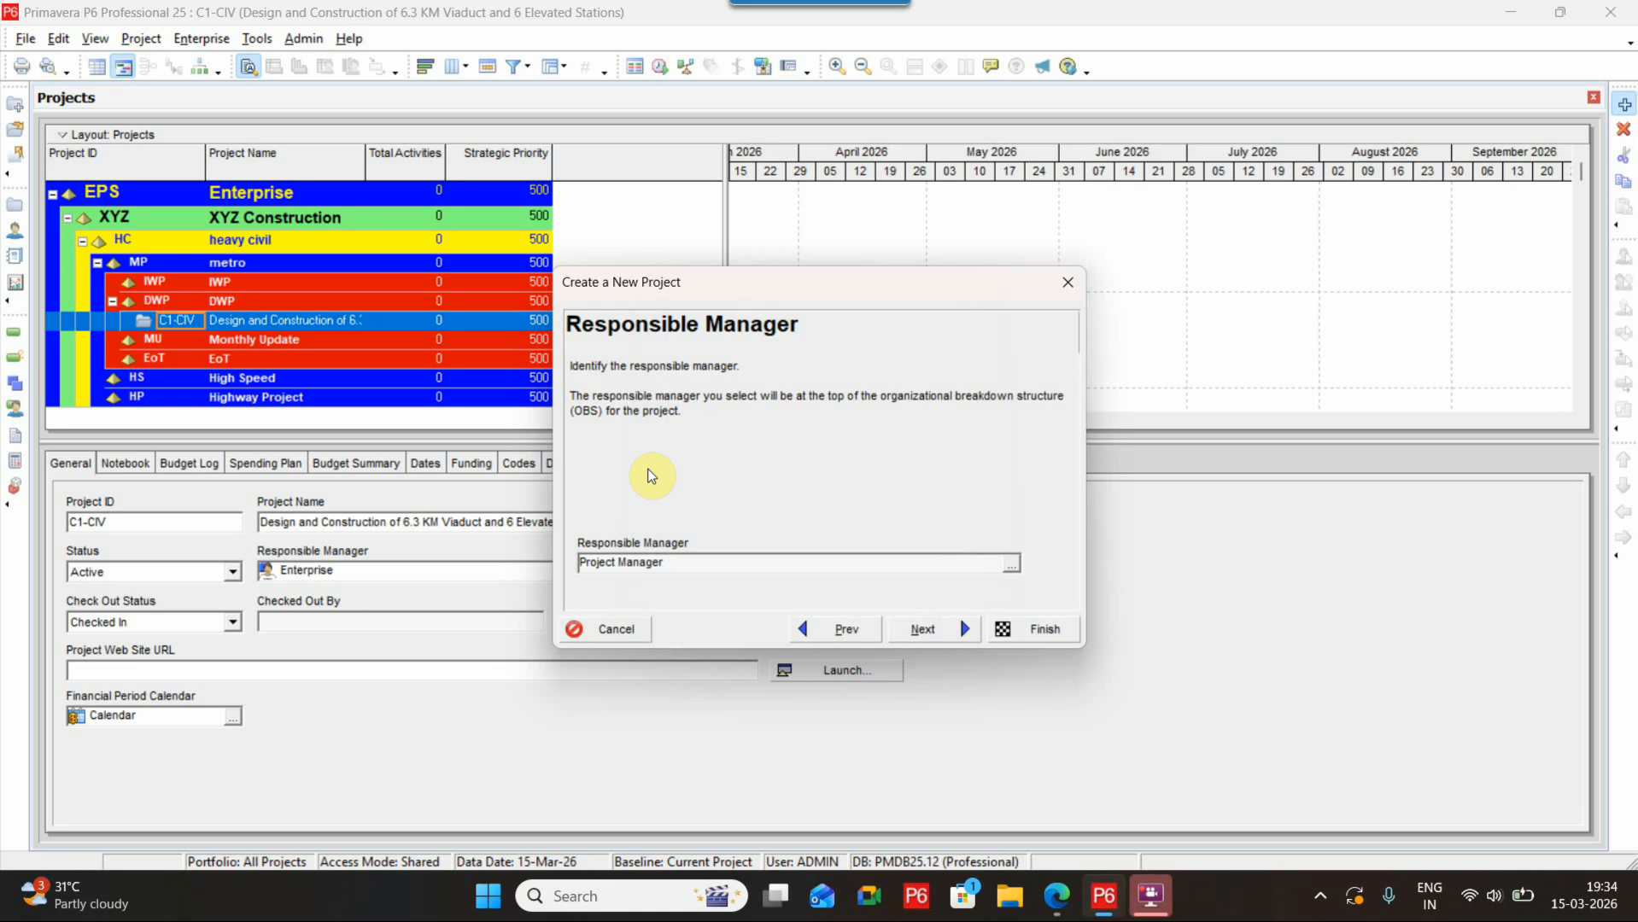
{"action": "left_click", "coordinate": [939, 628]}
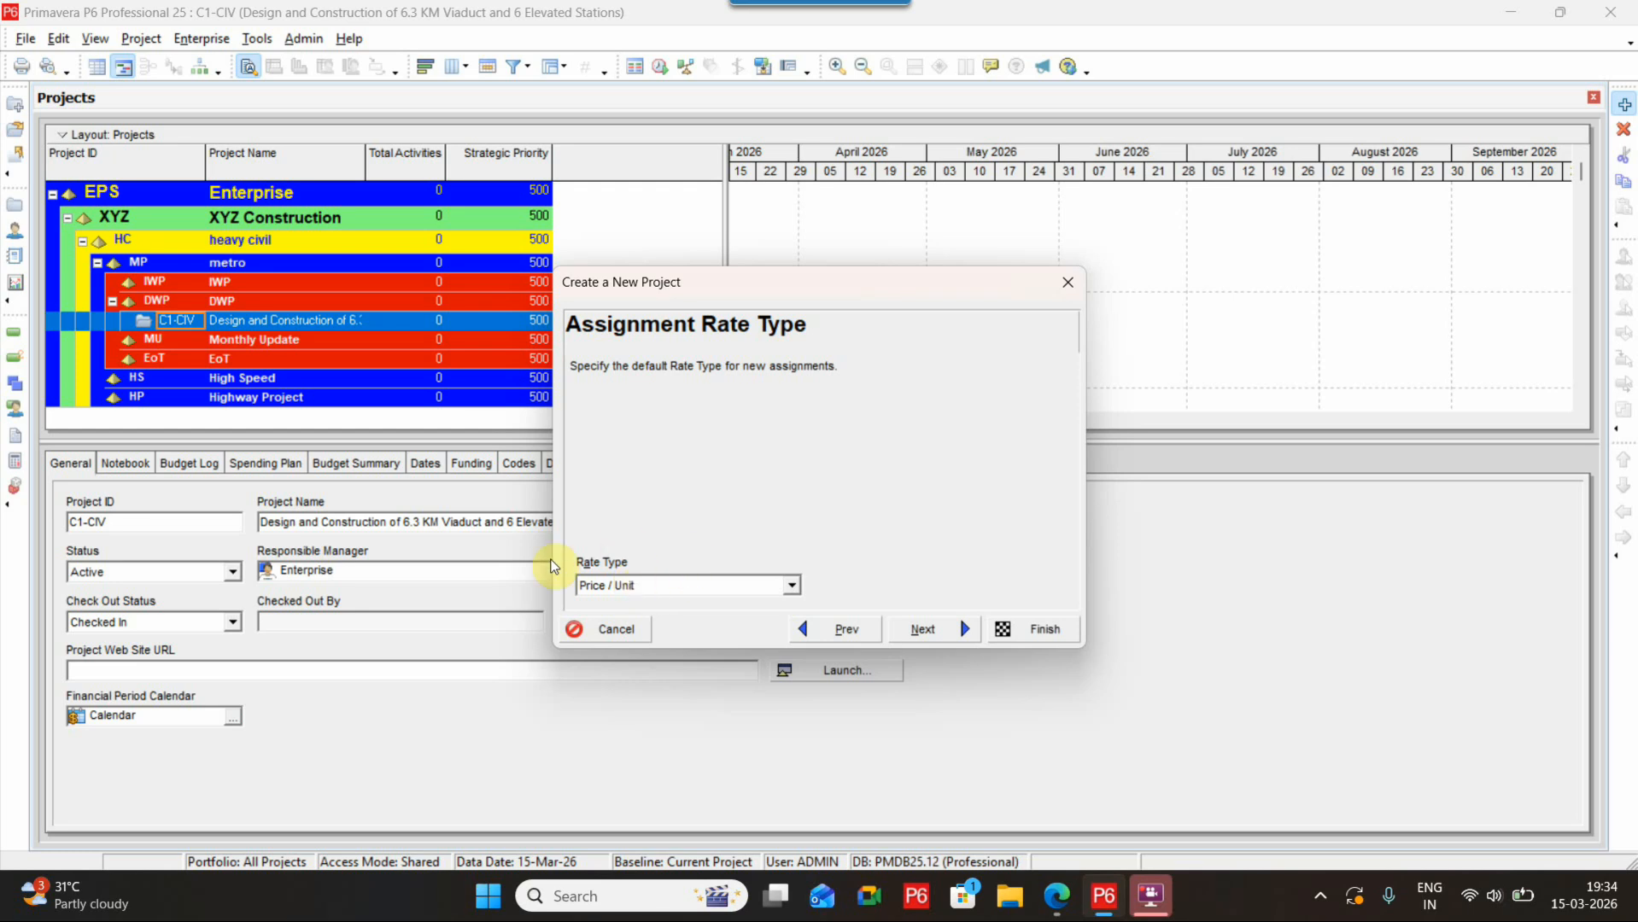
Keep the Price / Unit assignment rate type and finish the new project wizard
{"action": "left_click", "coordinate": [921, 631]}
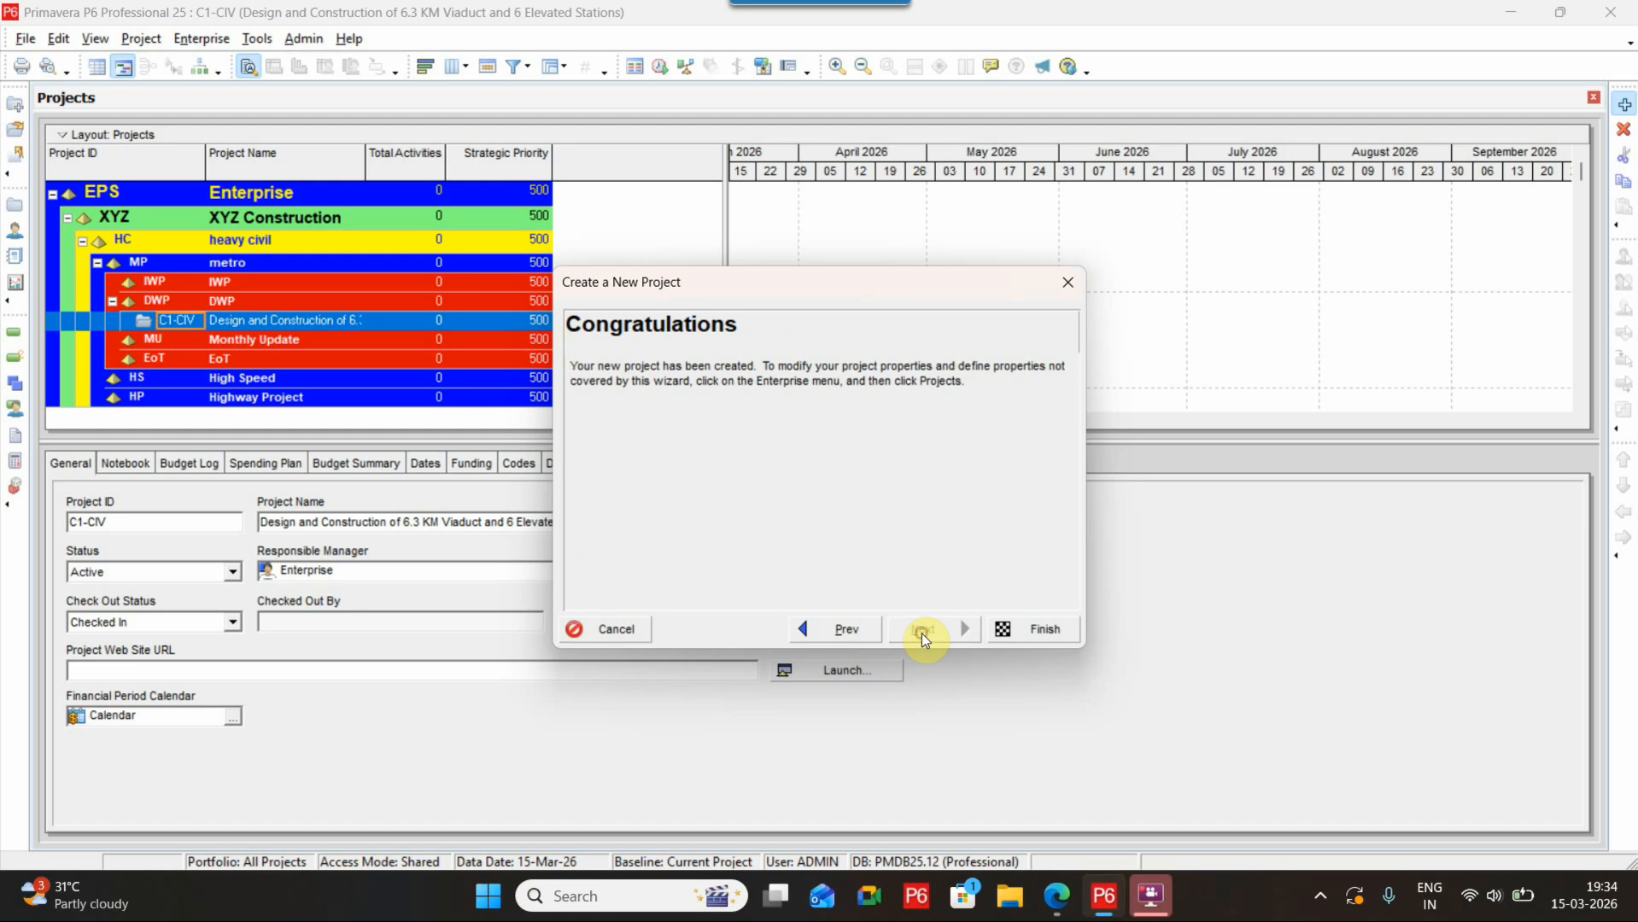
{"action": "left_click", "coordinate": [1049, 631]}
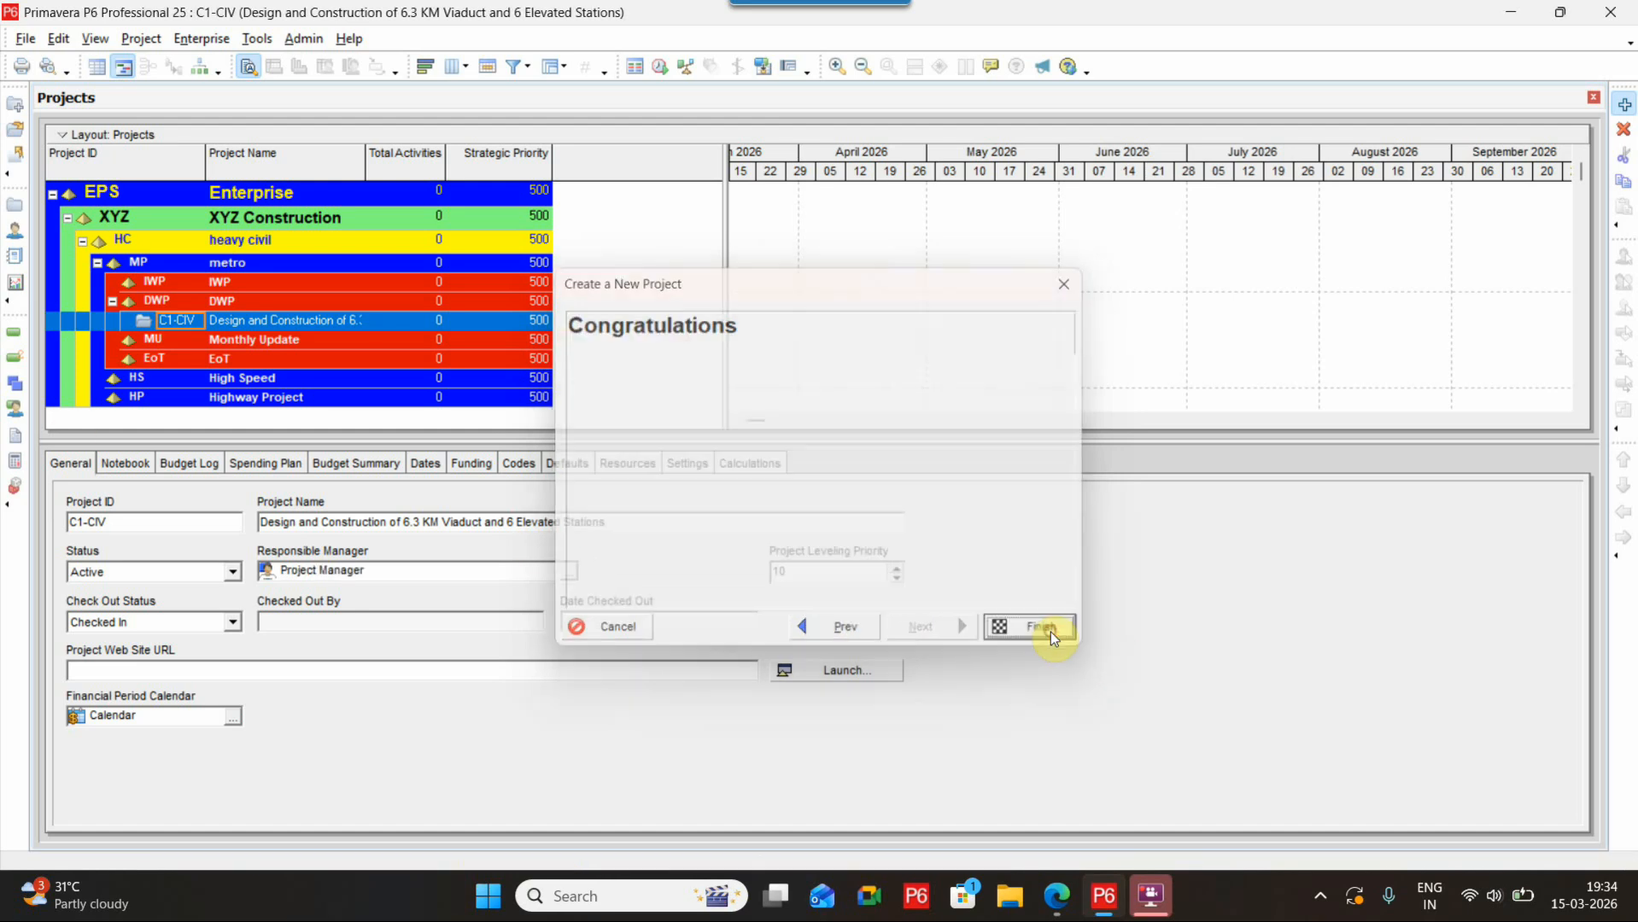
Widen the Project ID and Strategic Priority columns in the project table
{"action": "left_click_drag", "start_coordinate": [552, 162], "coordinate": [648, 162]}
{"action": "left_click_drag", "start_coordinate": [207, 159], "coordinate": [257, 159]}
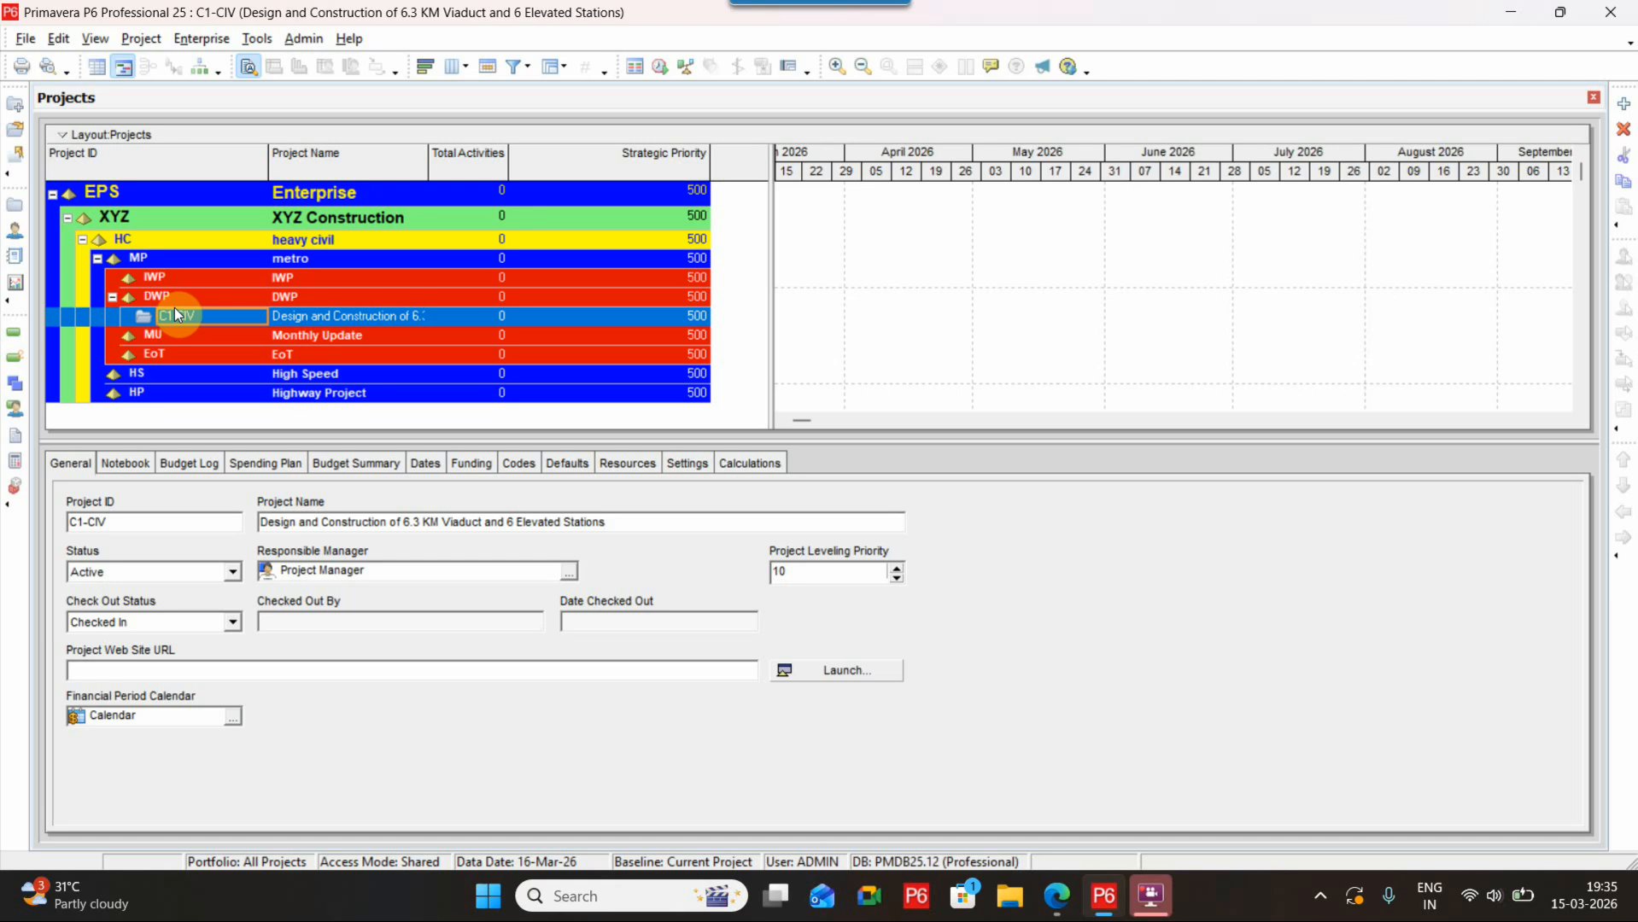
Switch the project table to the Responsible Manager column set
{"action": "left_click", "coordinate": [465, 69]}
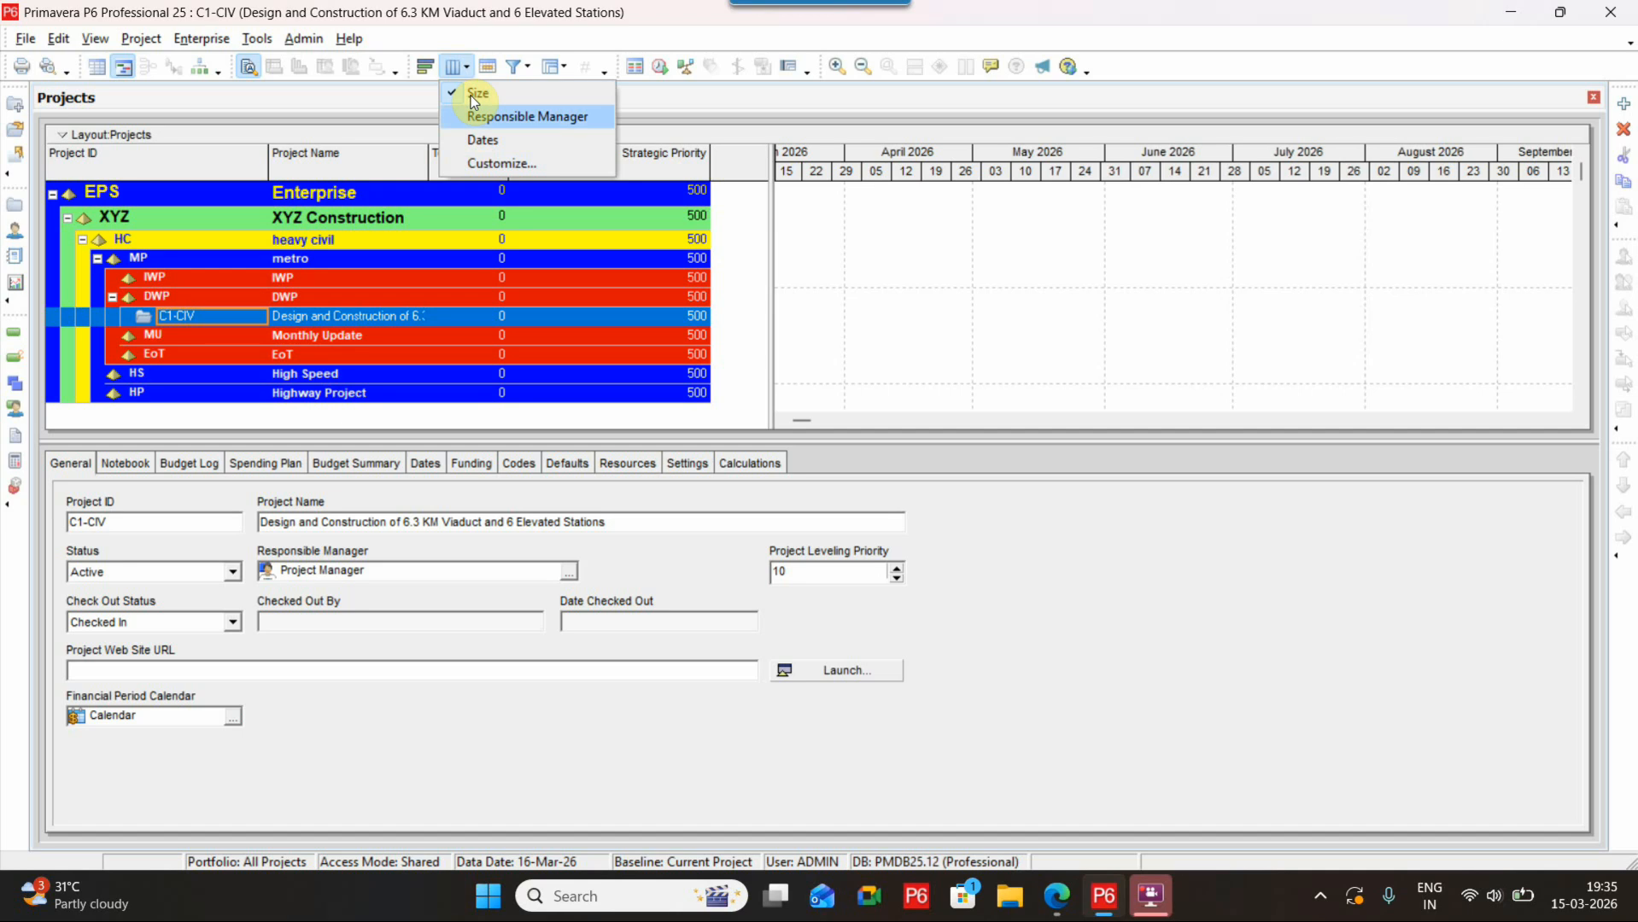
{"action": "left_click", "coordinate": [478, 117]}
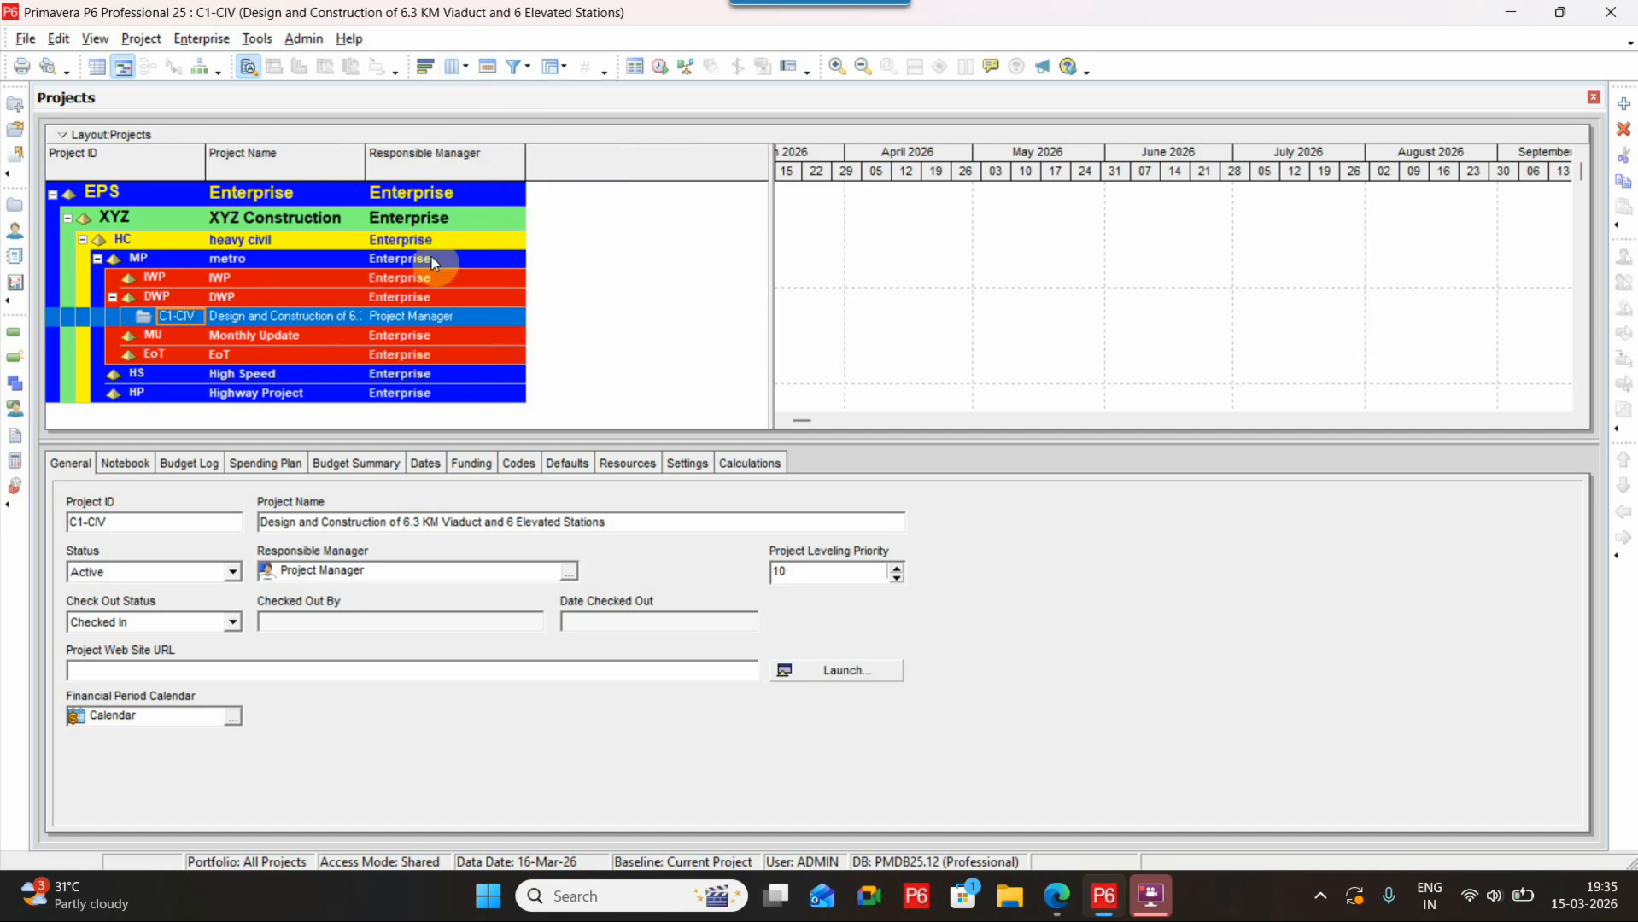
Switch the project table to the Dates column set and widen the Project Name column
{"action": "left_click", "coordinate": [468, 75]}
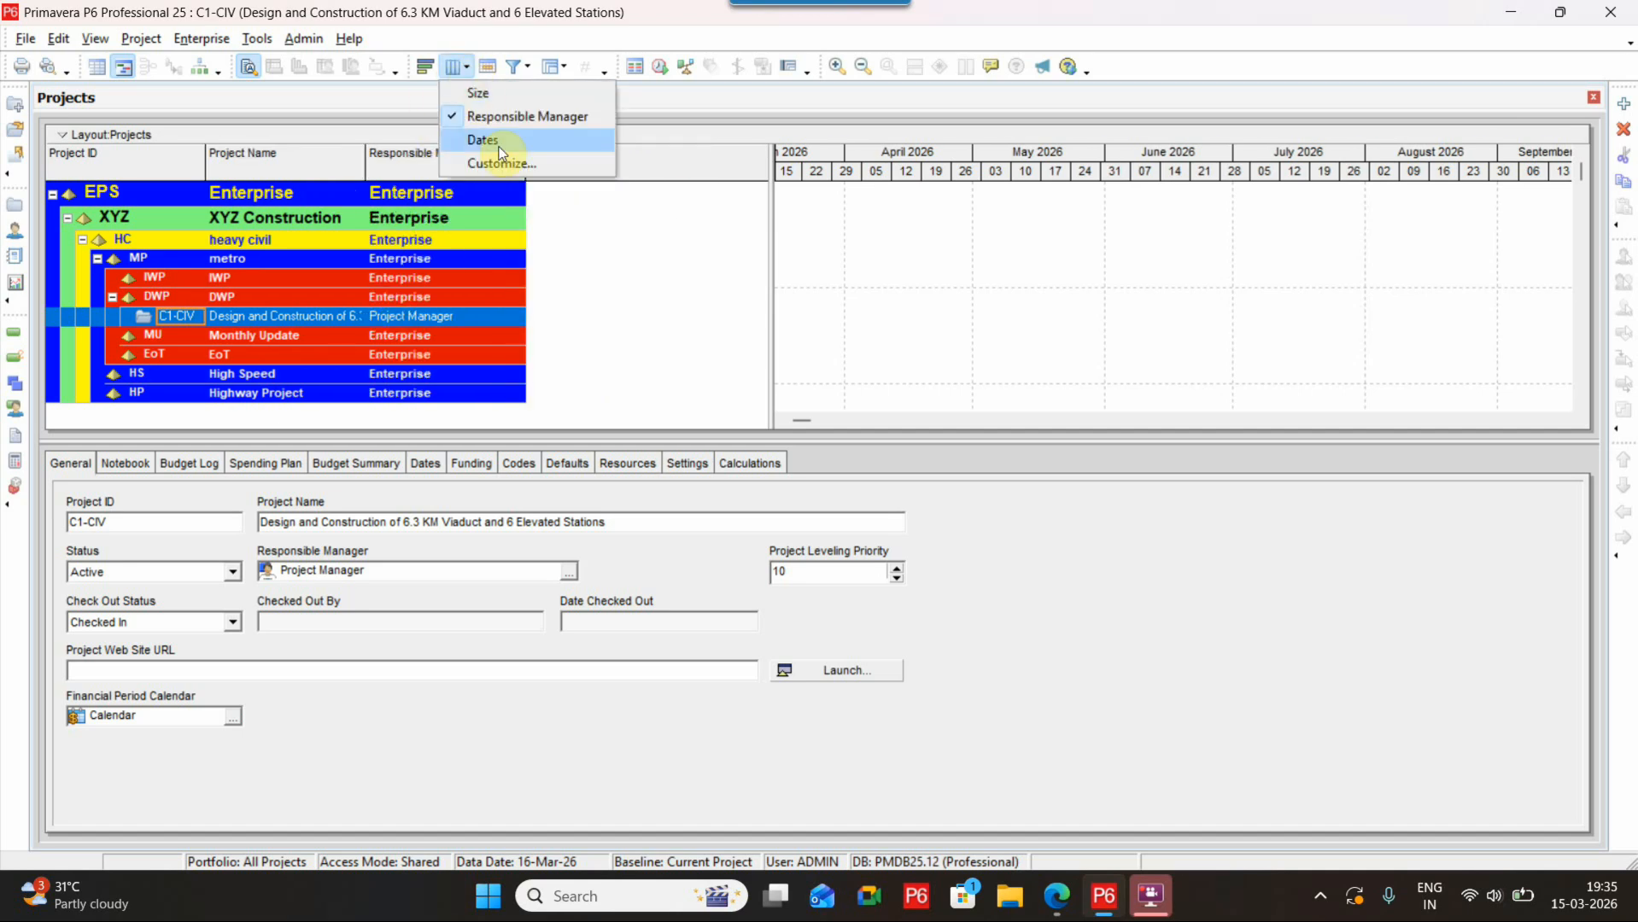
{"action": "left_click", "coordinate": [501, 145]}
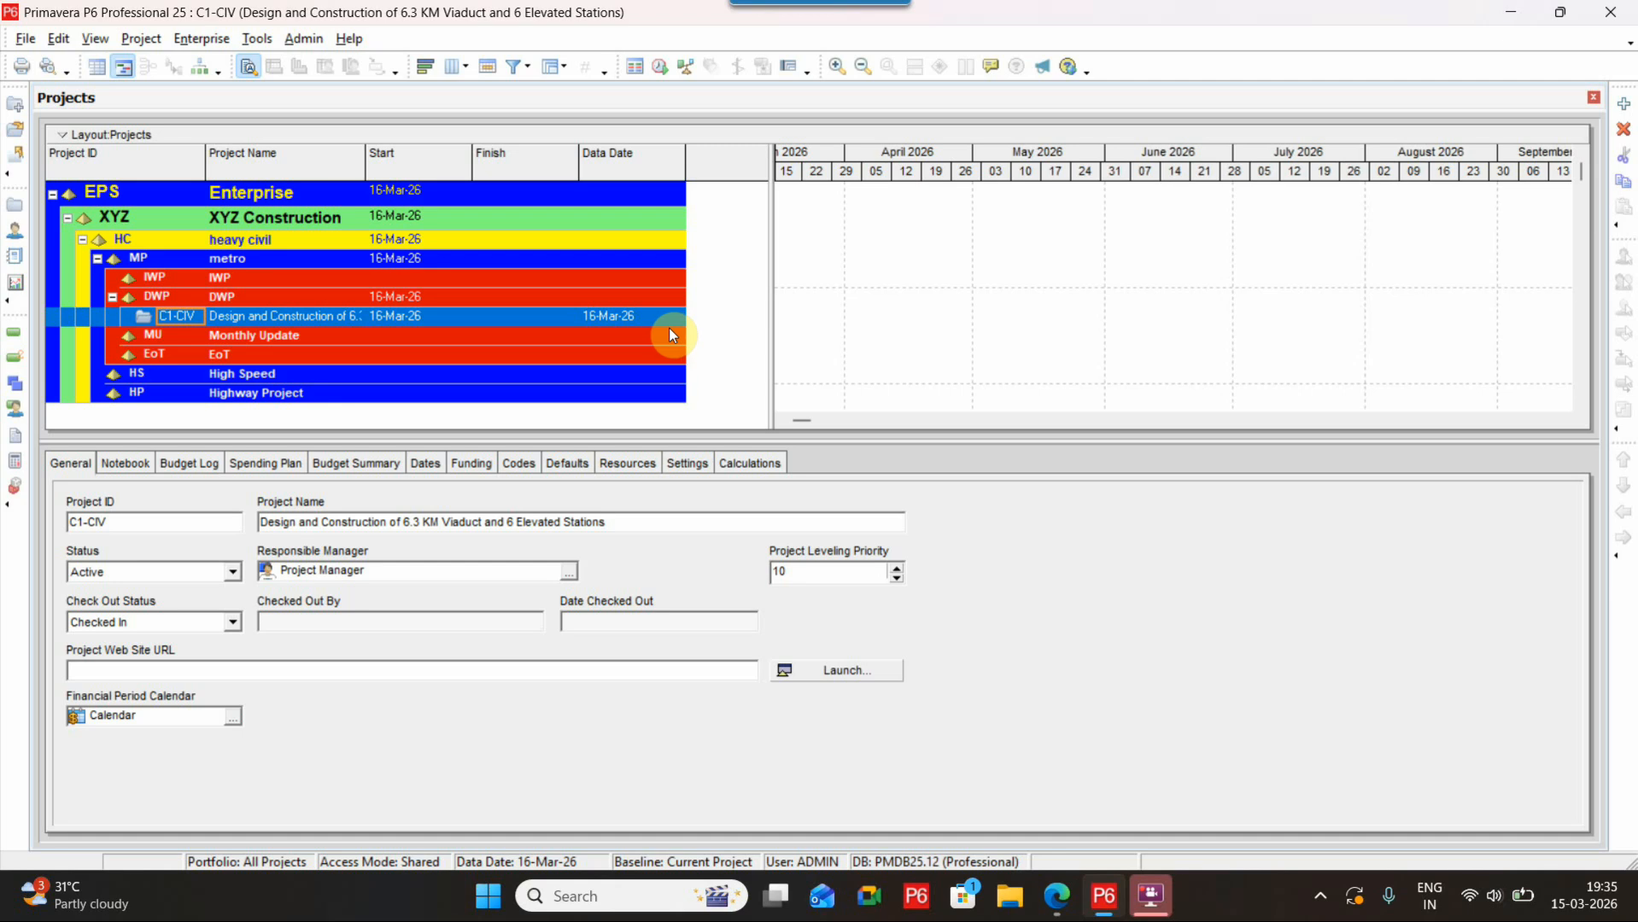
{"action": "left_click_drag", "start_coordinate": [367, 153], "coordinate": [413, 154]}
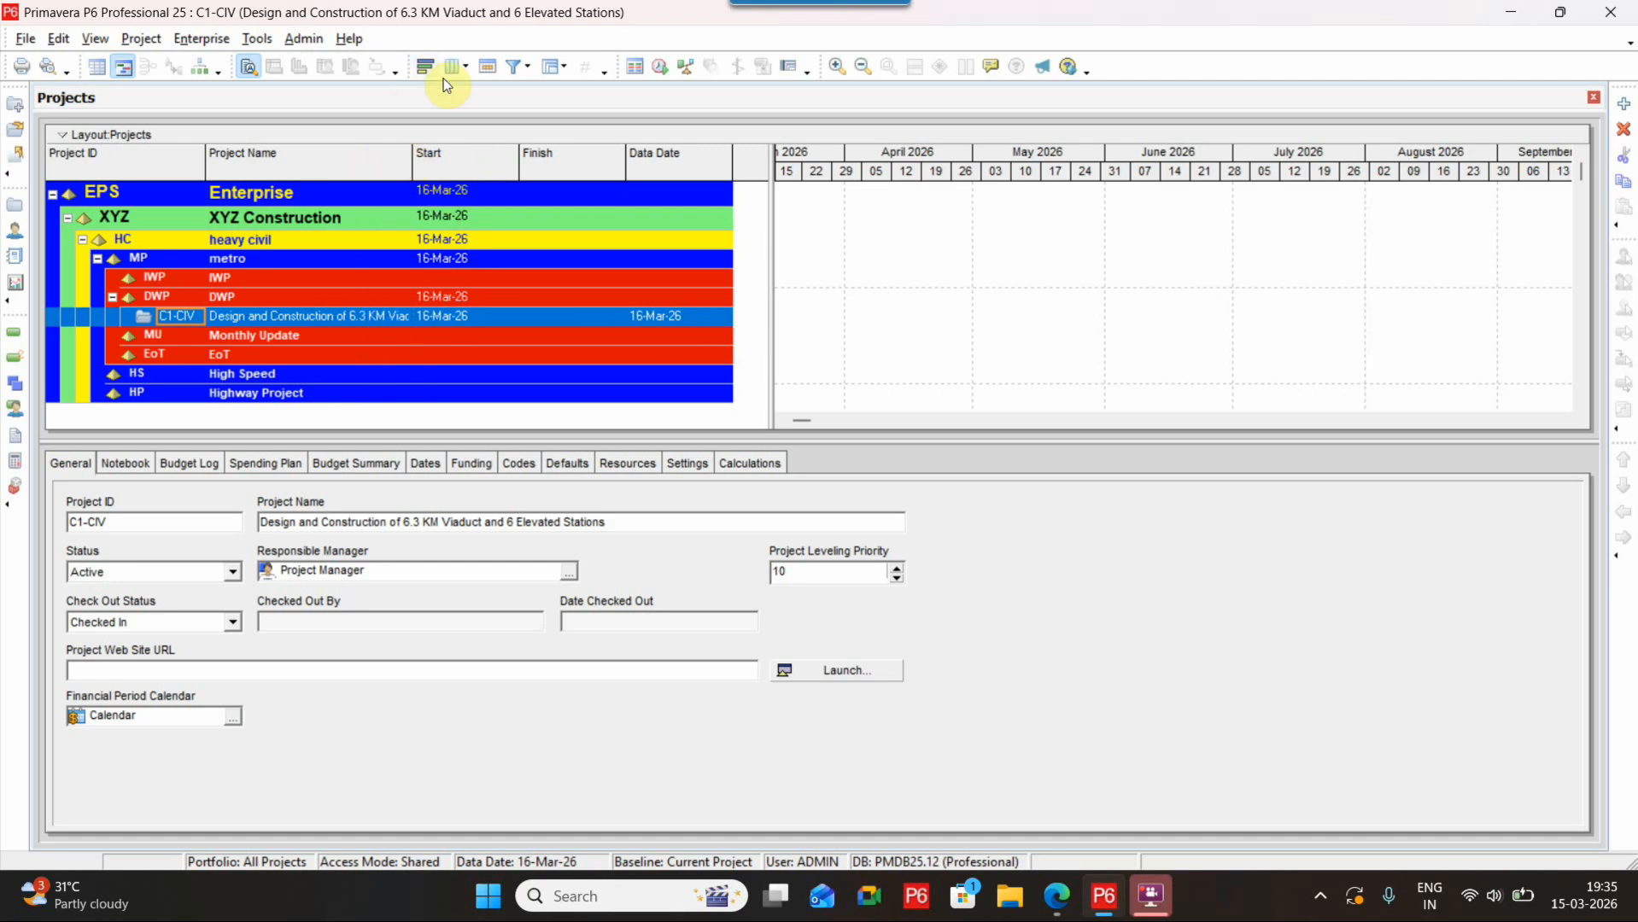
Open column customization and add Performance % Complete and Schedule % Complete after Data Date
{"action": "left_click", "coordinate": [453, 67]}
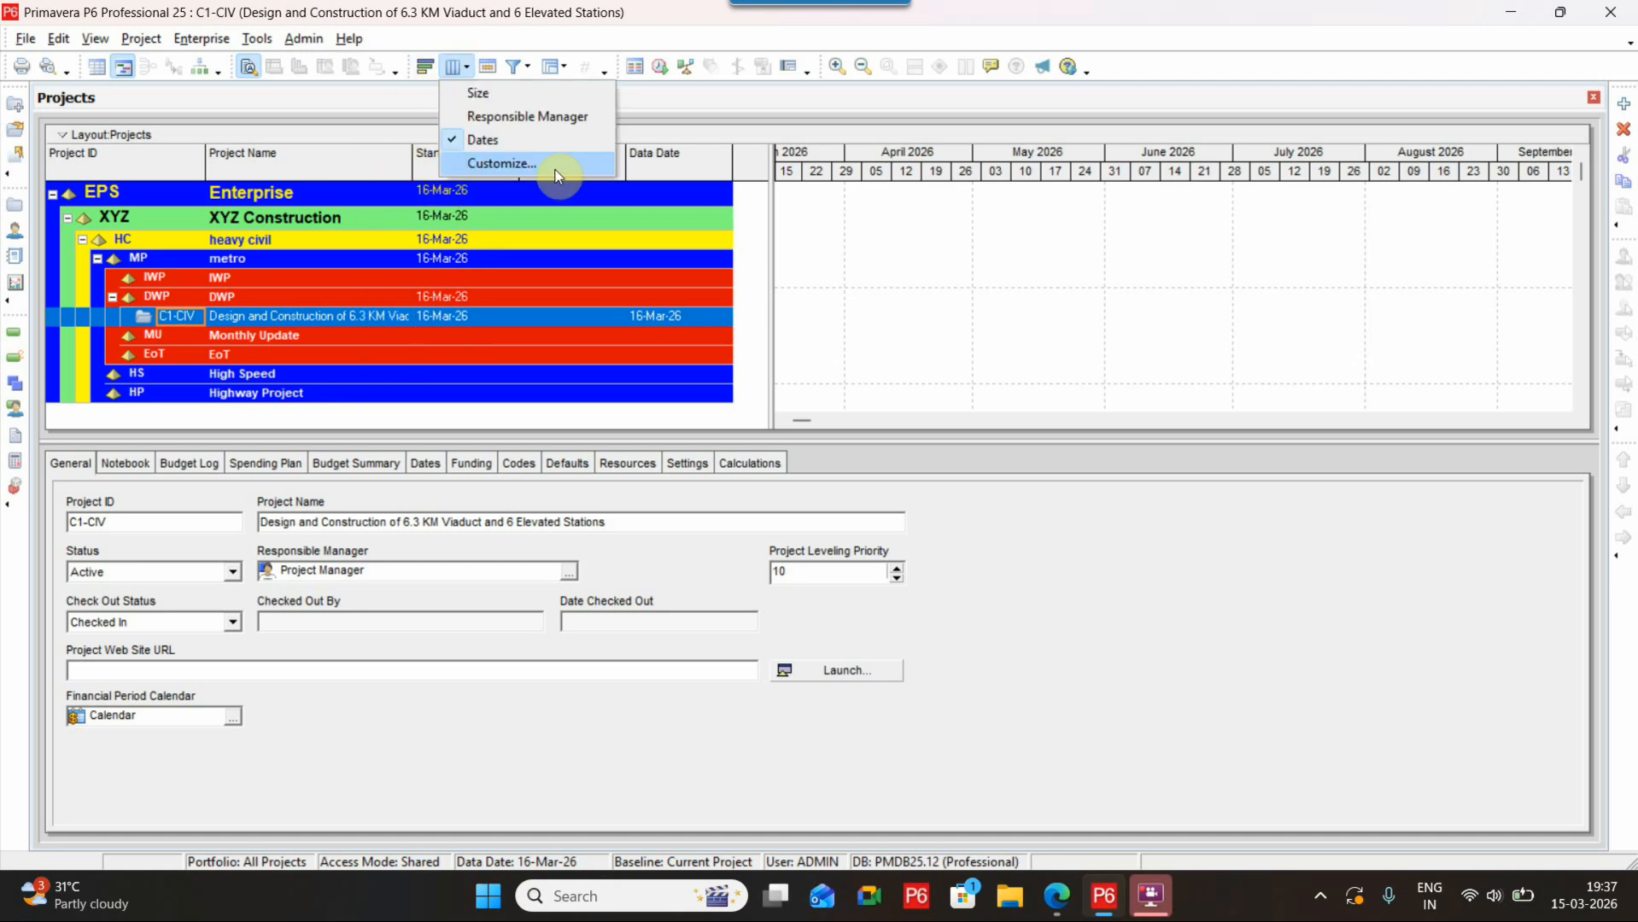
{"action": "left_click", "coordinate": [550, 162]}
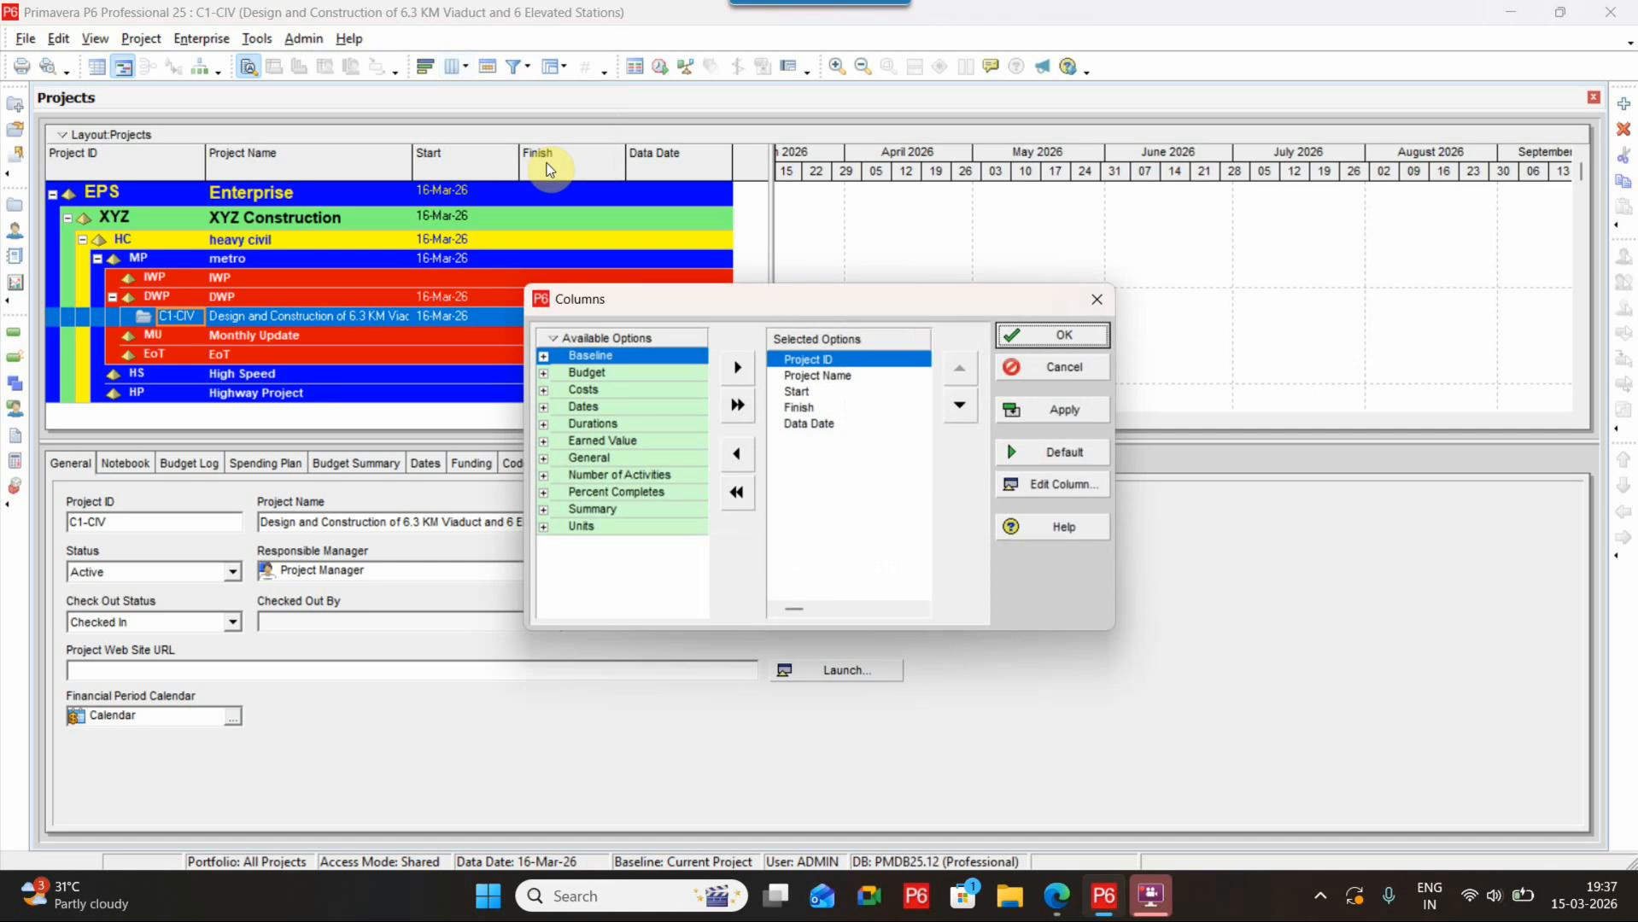
{"action": "left_click", "coordinate": [544, 494]}
{"action": "scroll", "coordinate": [641, 512], "scroll_direction": "down", "scroll_amount": 1}
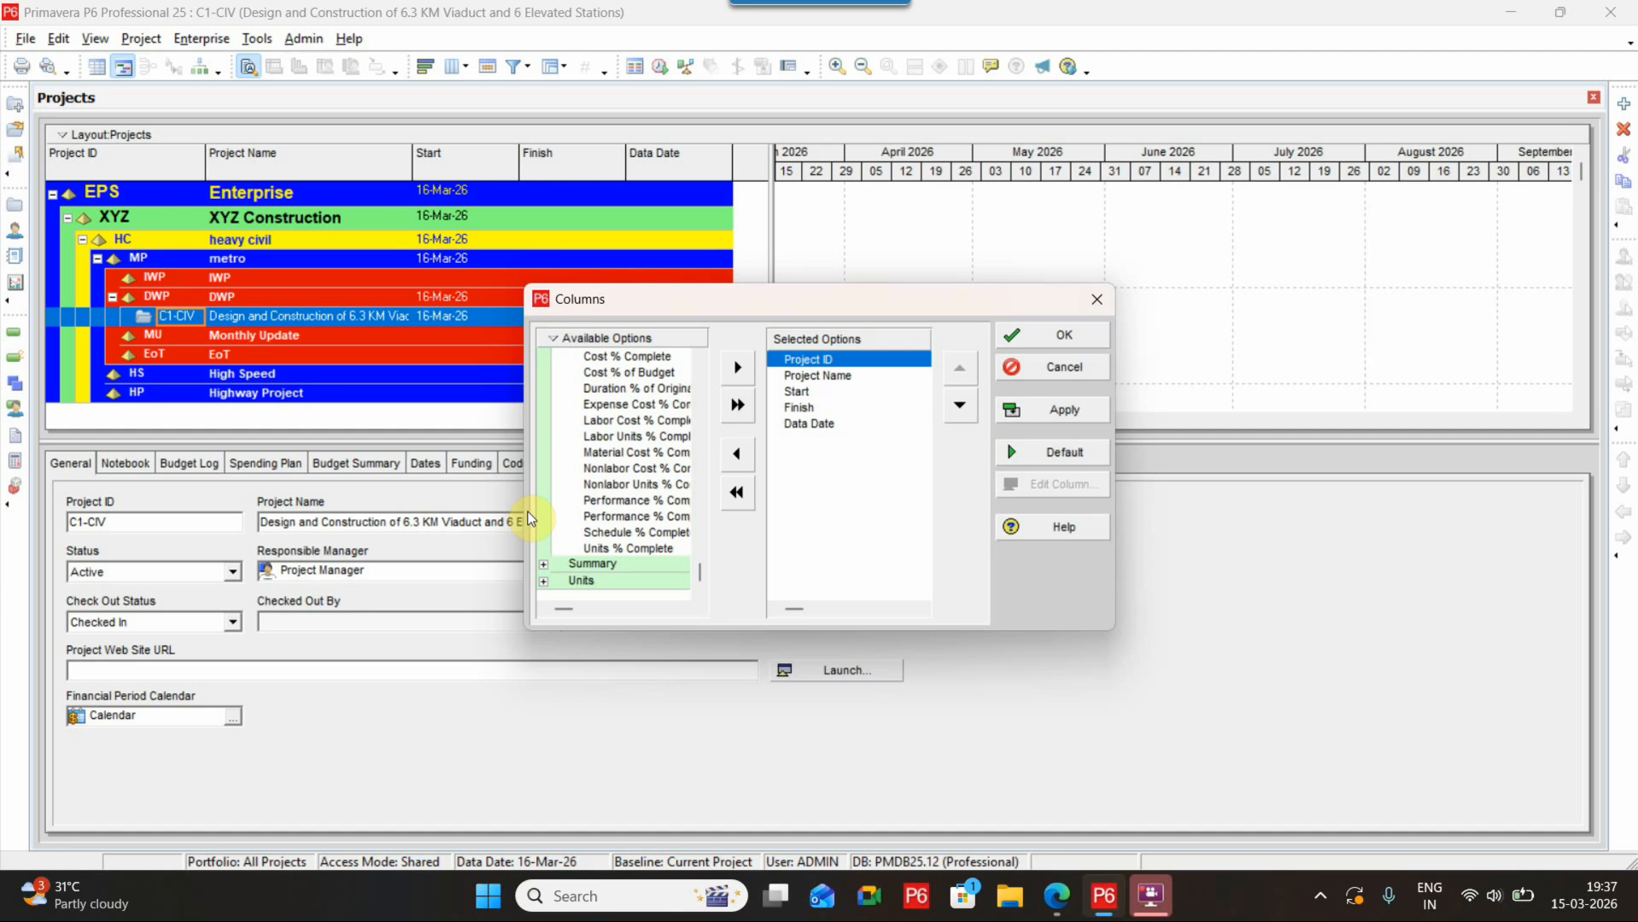
{"action": "left_click_drag", "start_coordinate": [533, 515], "coordinate": [292, 515]}
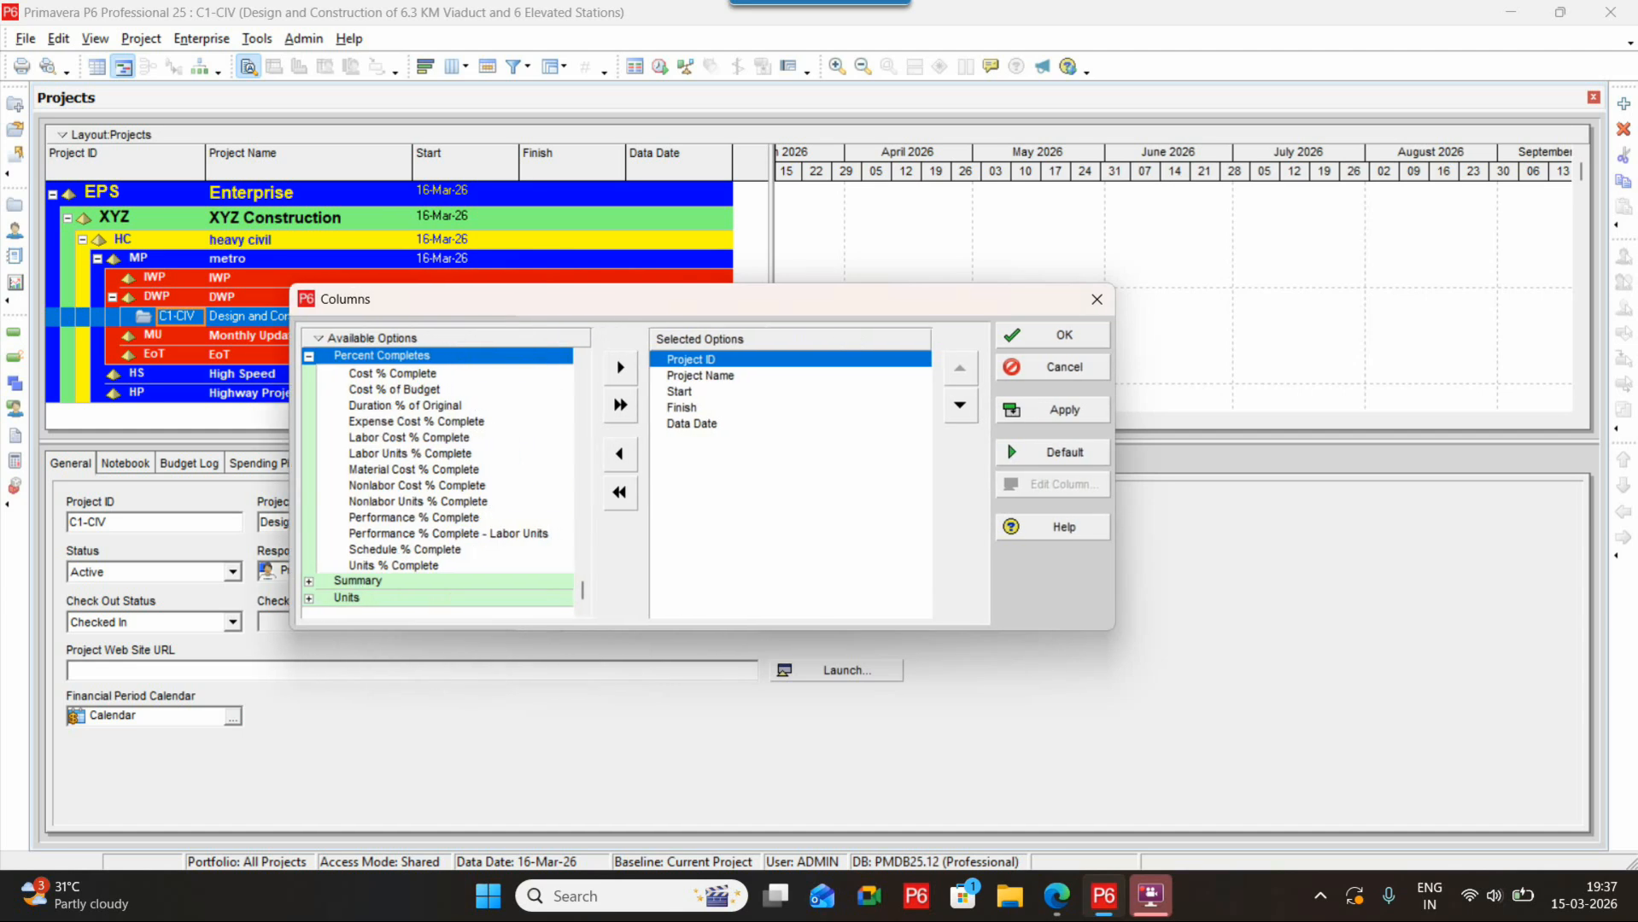
{"action": "left_click", "coordinate": [453, 533]}
{"action": "left_click", "coordinate": [512, 517]}
{"action": "left_click", "coordinate": [620, 367]}
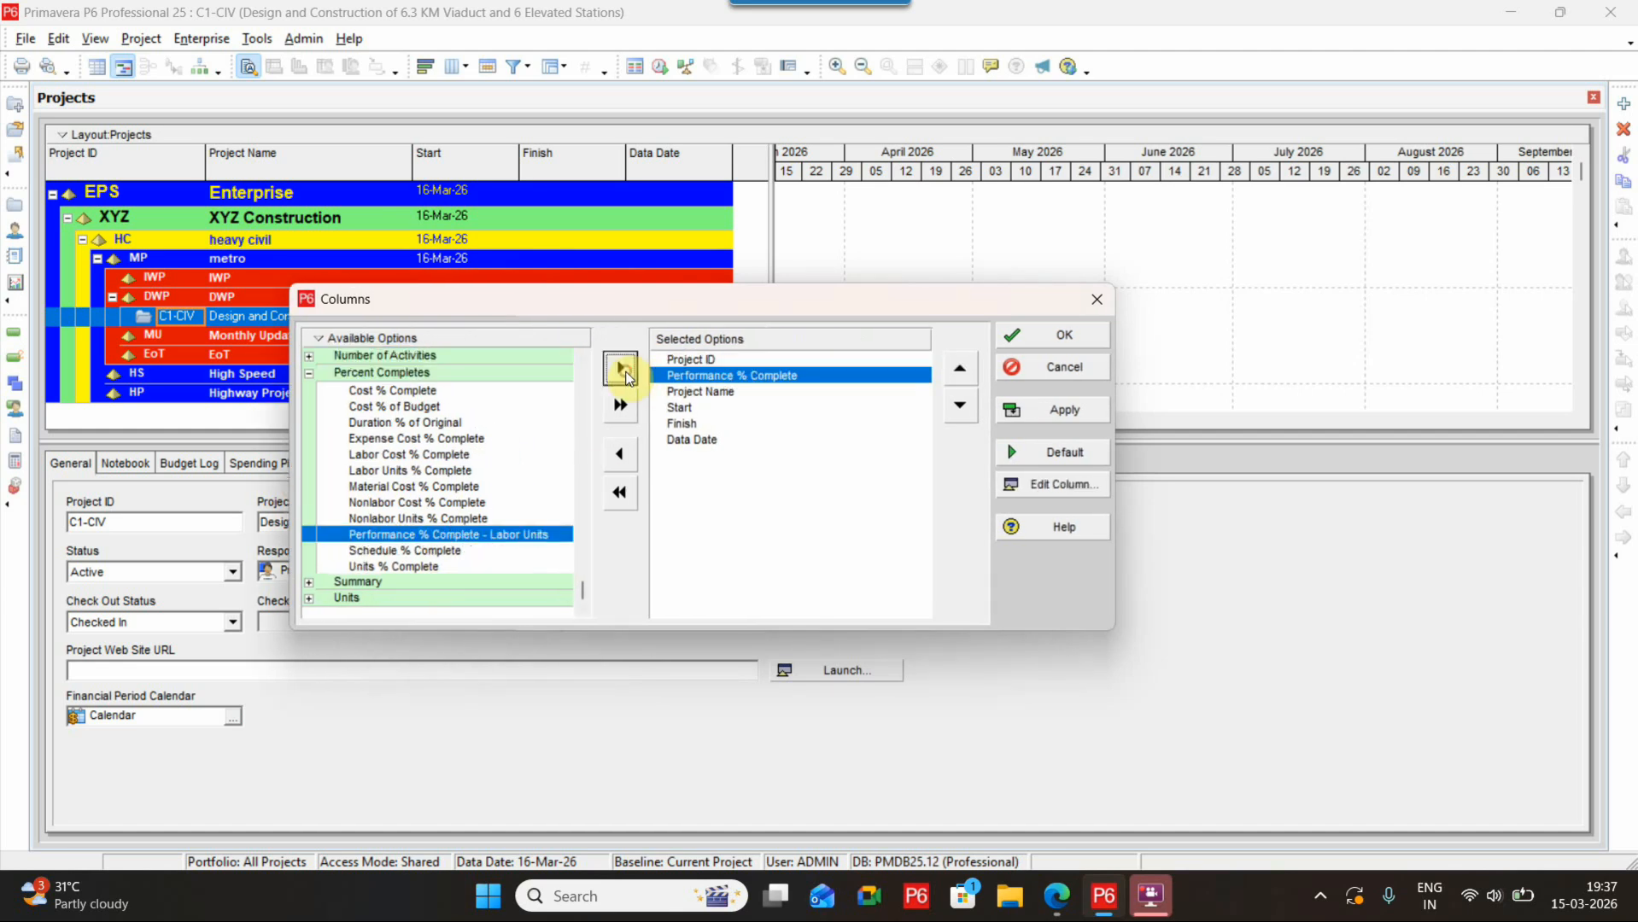
{"action": "left_click", "coordinate": [958, 407]}
{"action": "left_click", "coordinate": [958, 408]}
{"action": "left_click", "coordinate": [958, 408]}
{"action": "left_click", "coordinate": [958, 407]}
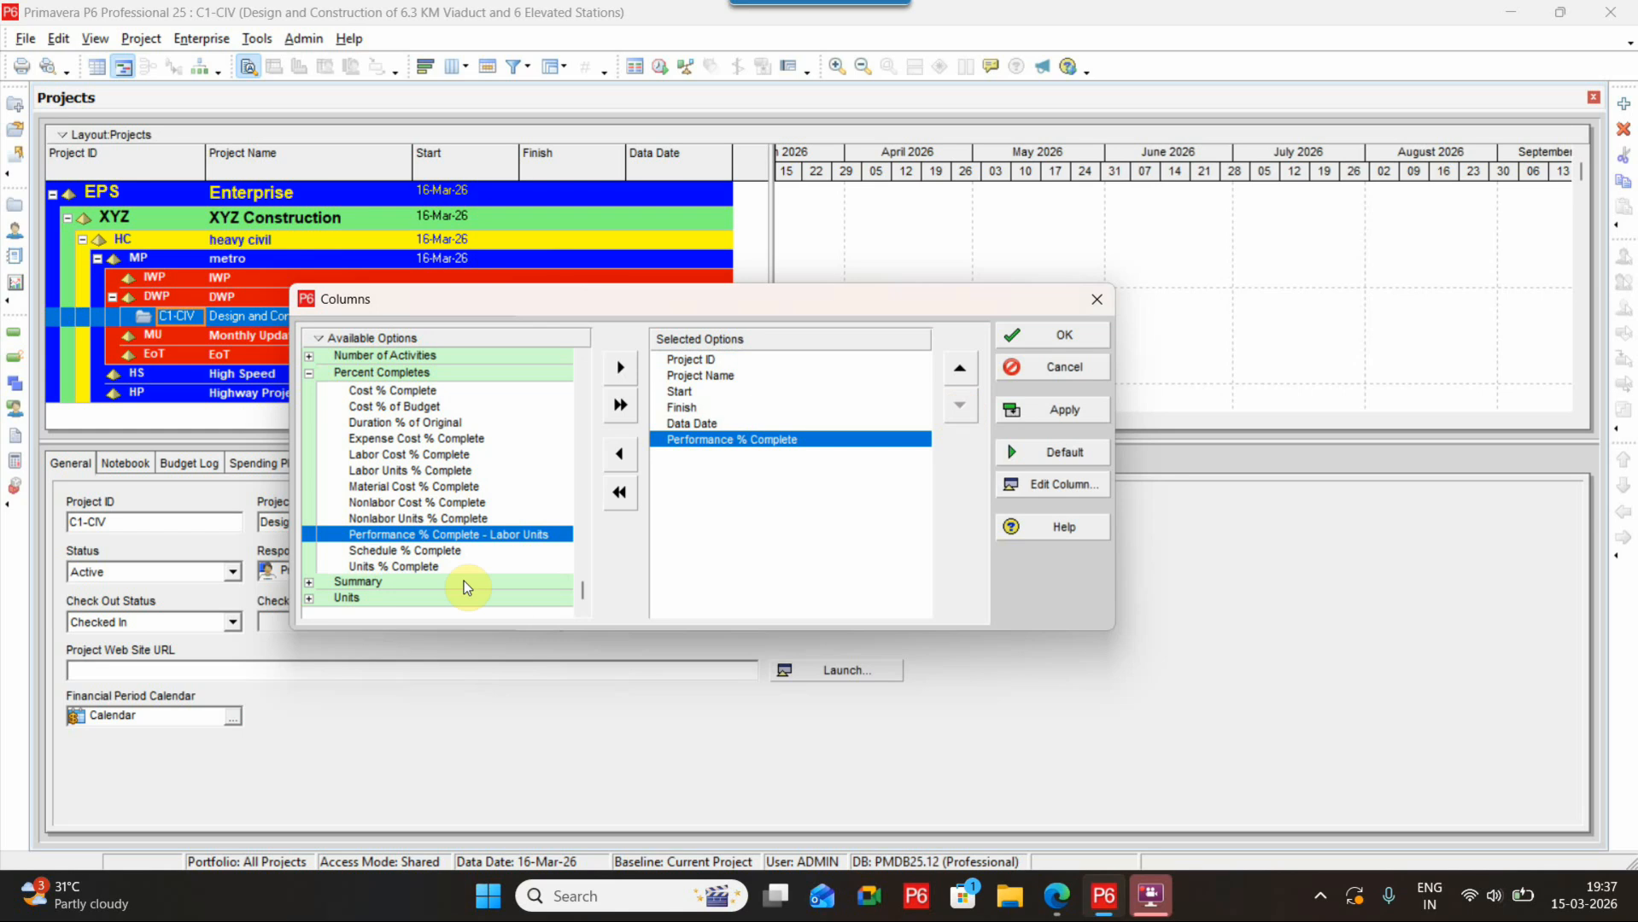
{"action": "left_click", "coordinate": [466, 550]}
{"action": "left_click", "coordinate": [620, 367]}
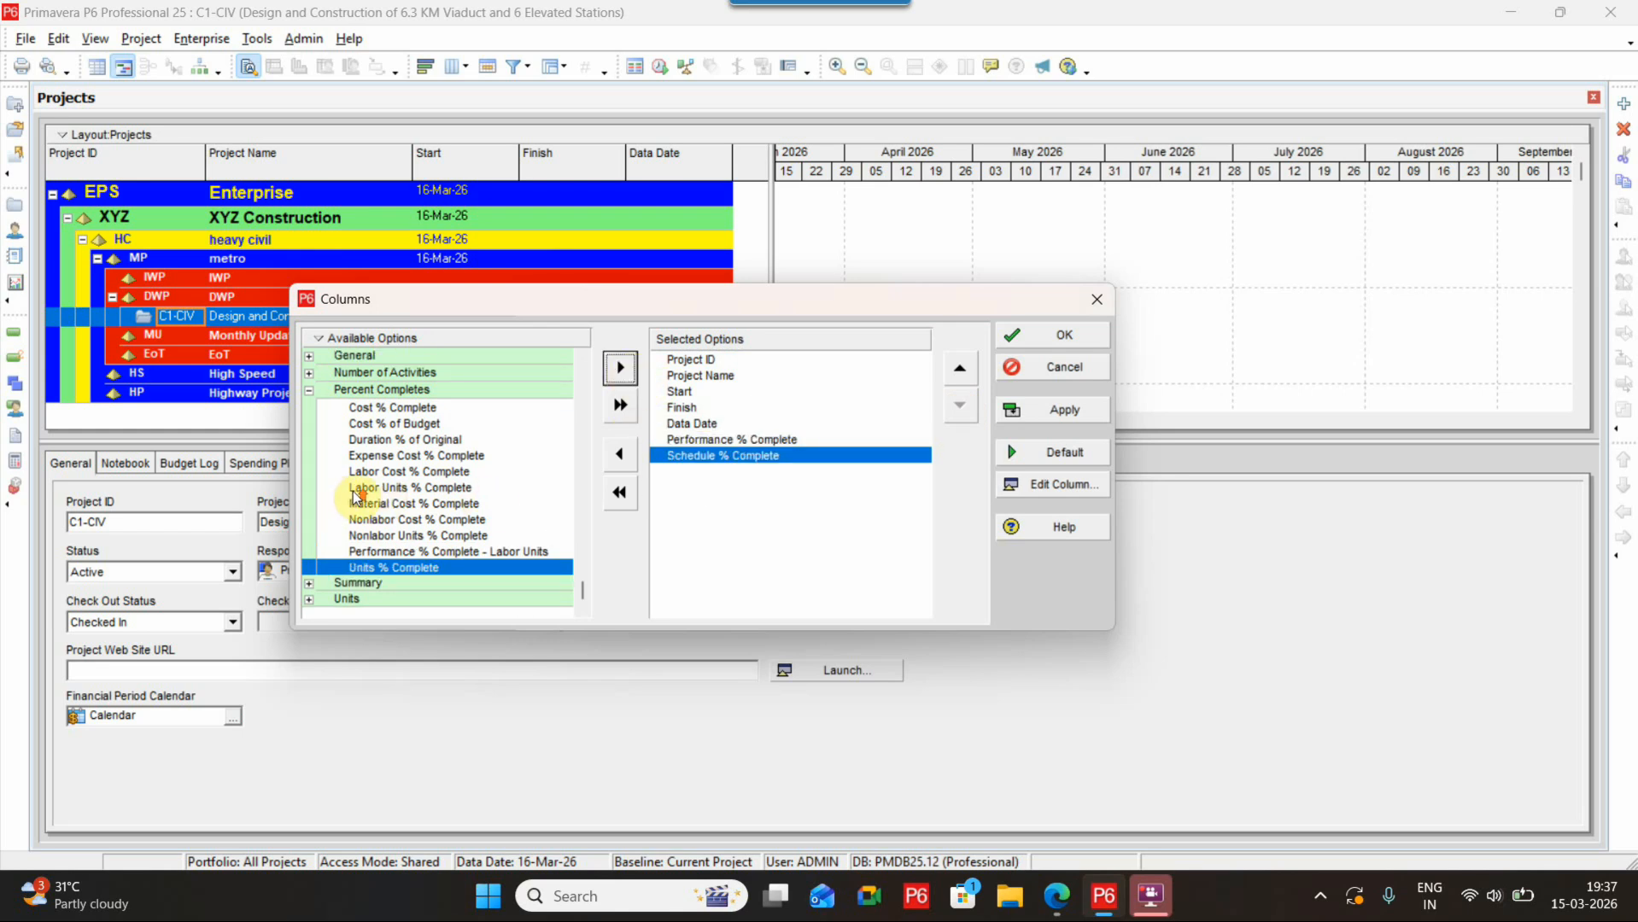
Add the Total Activities column and move it up to follow Data Date
{"action": "scroll", "coordinate": [359, 495], "scroll_direction": "up", "scroll_amount": 2}
{"action": "left_click", "coordinate": [301, 485]}
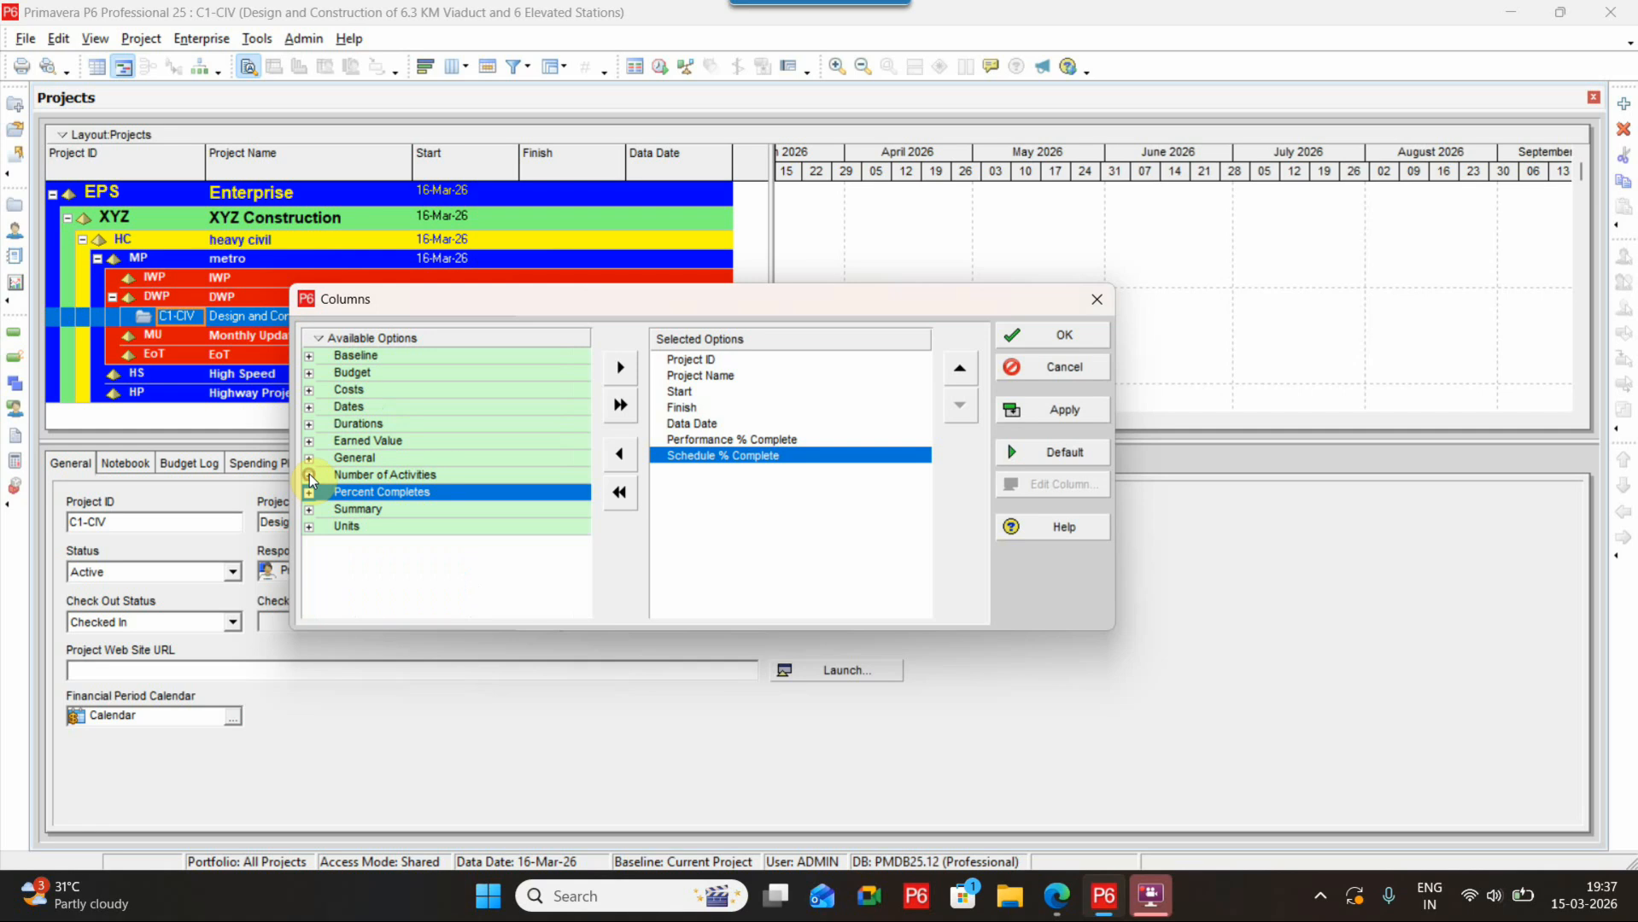
{"action": "left_click", "coordinate": [310, 476]}
{"action": "scroll", "coordinate": [491, 504], "scroll_direction": "down", "scroll_amount": 1}
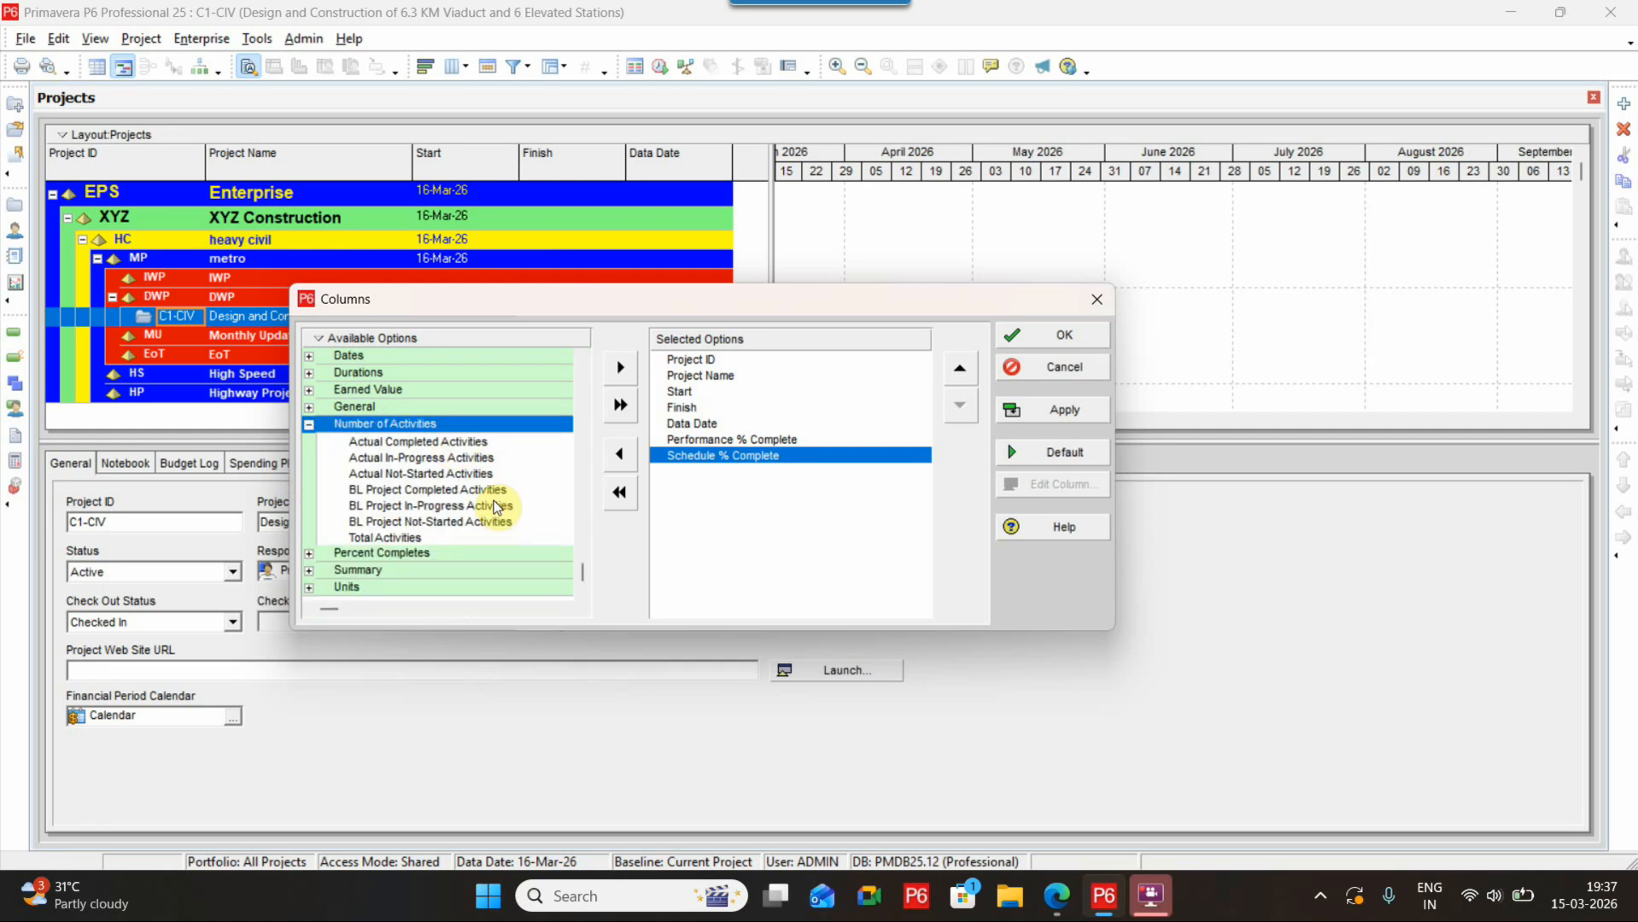
{"action": "left_click", "coordinate": [445, 539]}
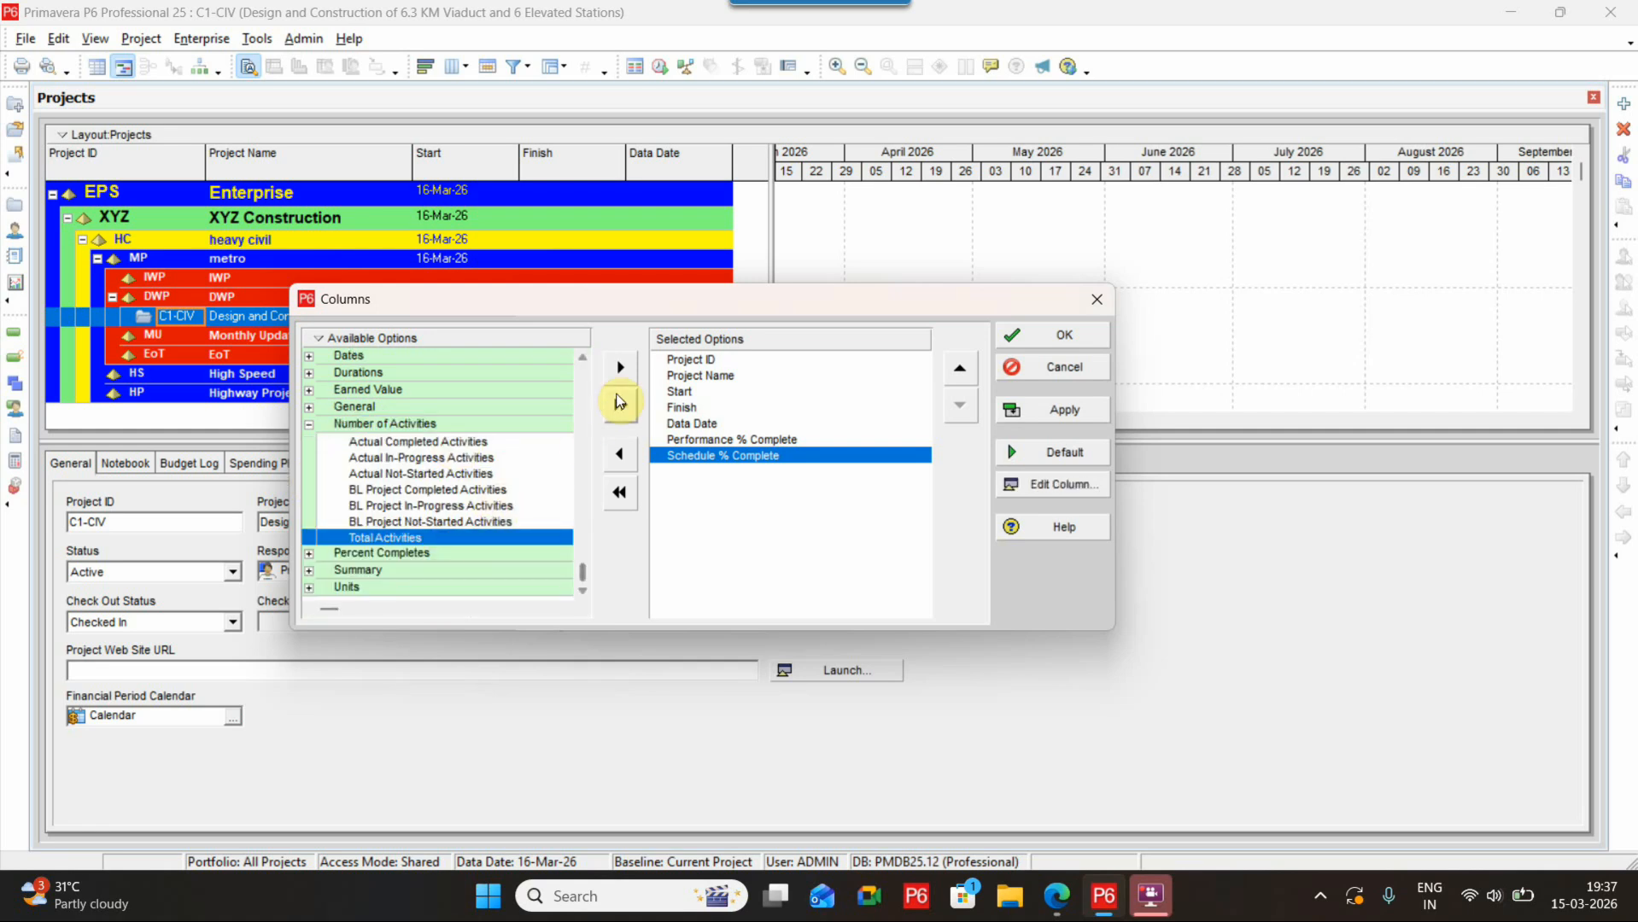
{"action": "left_click", "coordinate": [620, 368]}
{"action": "left_click", "coordinate": [957, 370]}
{"action": "left_click", "coordinate": [958, 370]}
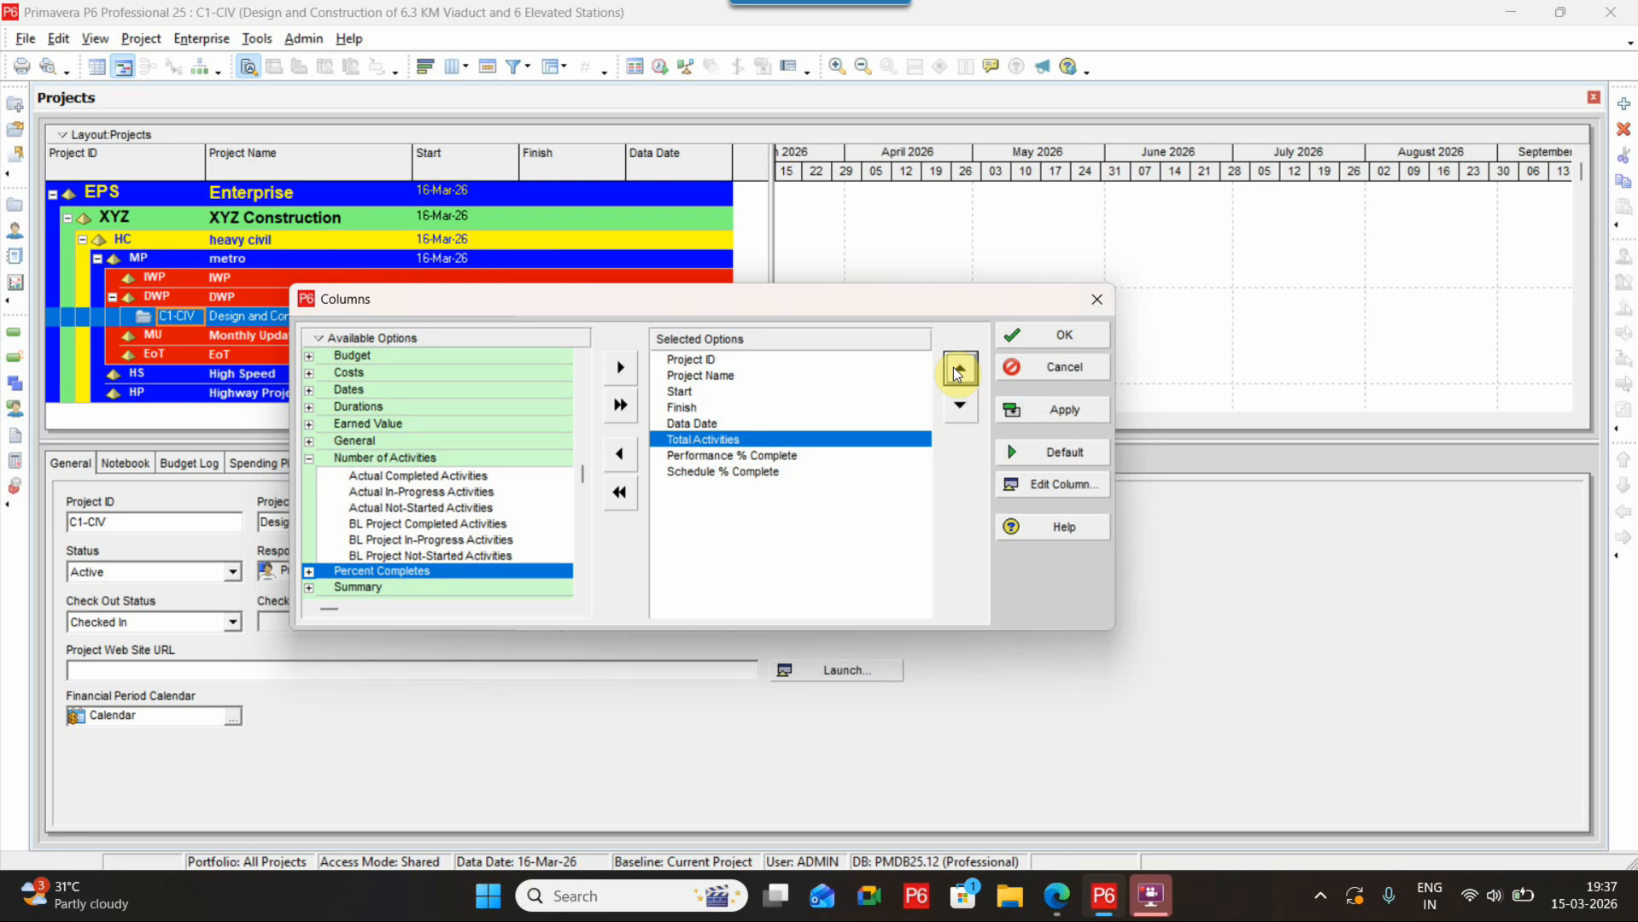
Apply the new column set, close the Columns dialog, and widen the project table pane and Project ID column
{"action": "left_click", "coordinate": [1045, 410]}
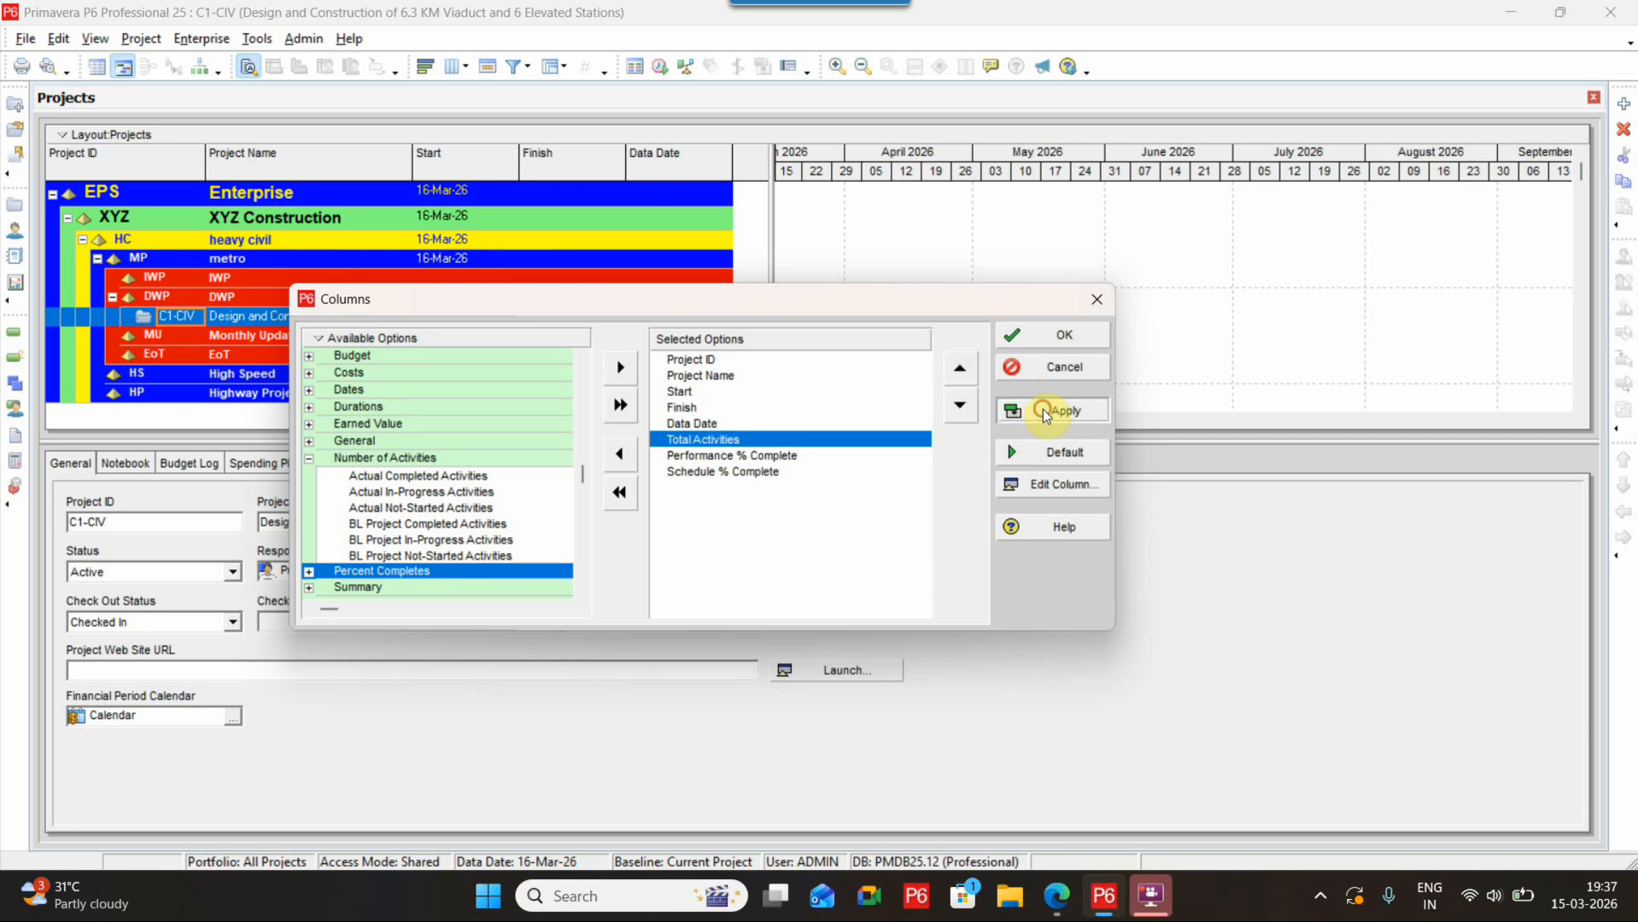
{"action": "left_click", "coordinate": [1067, 365]}
{"action": "left_click_drag", "start_coordinate": [768, 298], "coordinate": [1106, 278]}
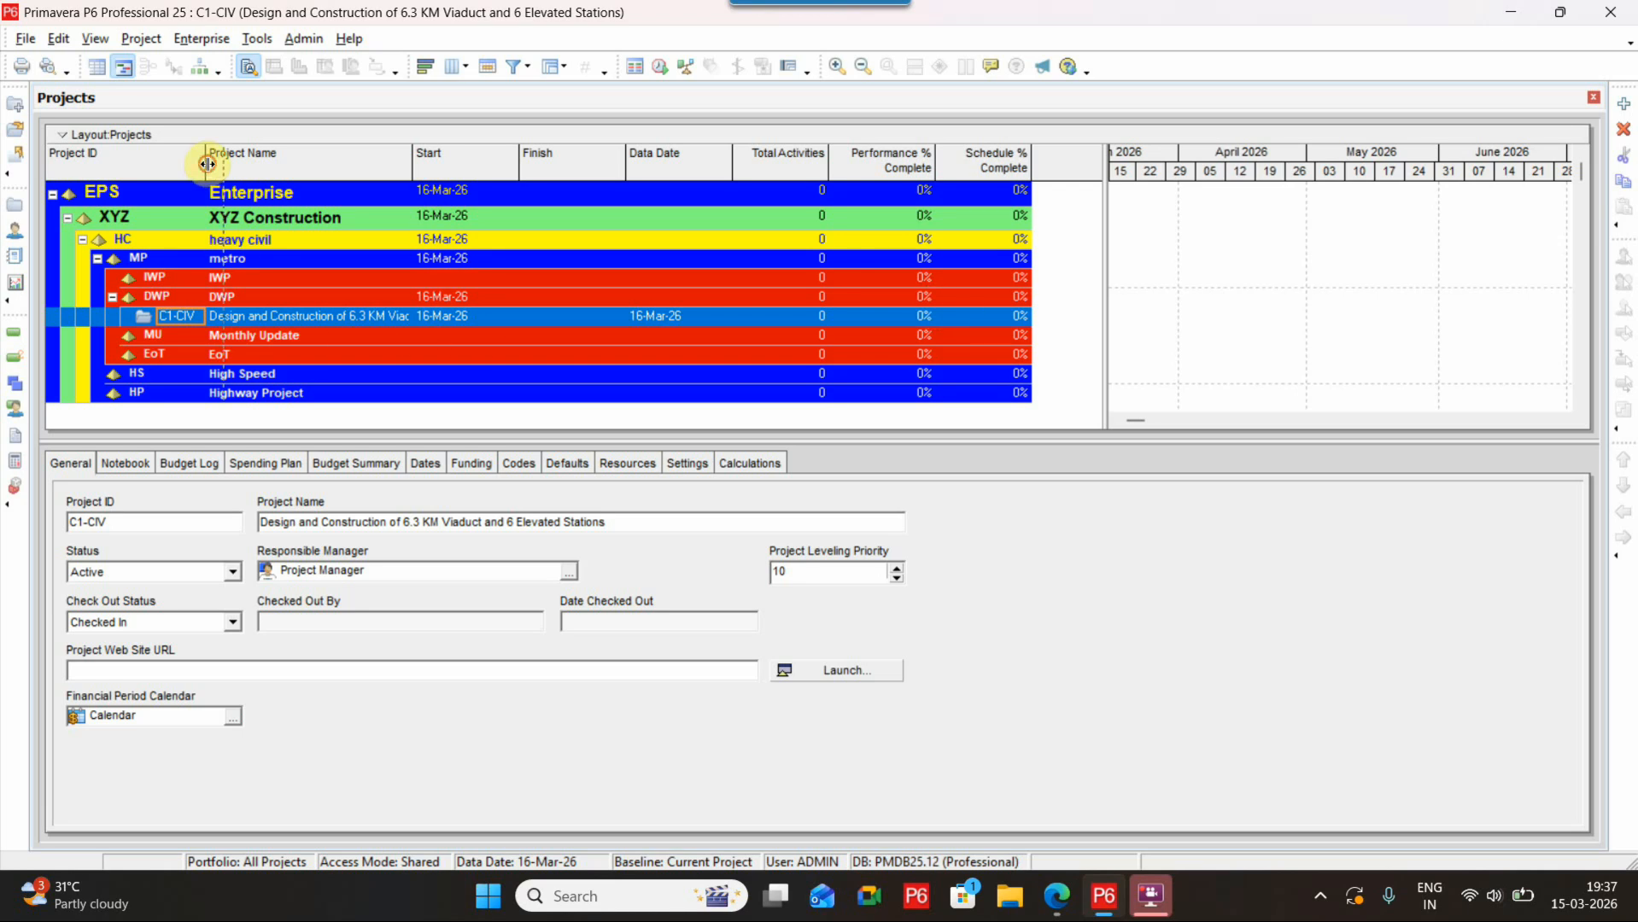
{"action": "left_click_drag", "start_coordinate": [205, 155], "coordinate": [264, 155]}
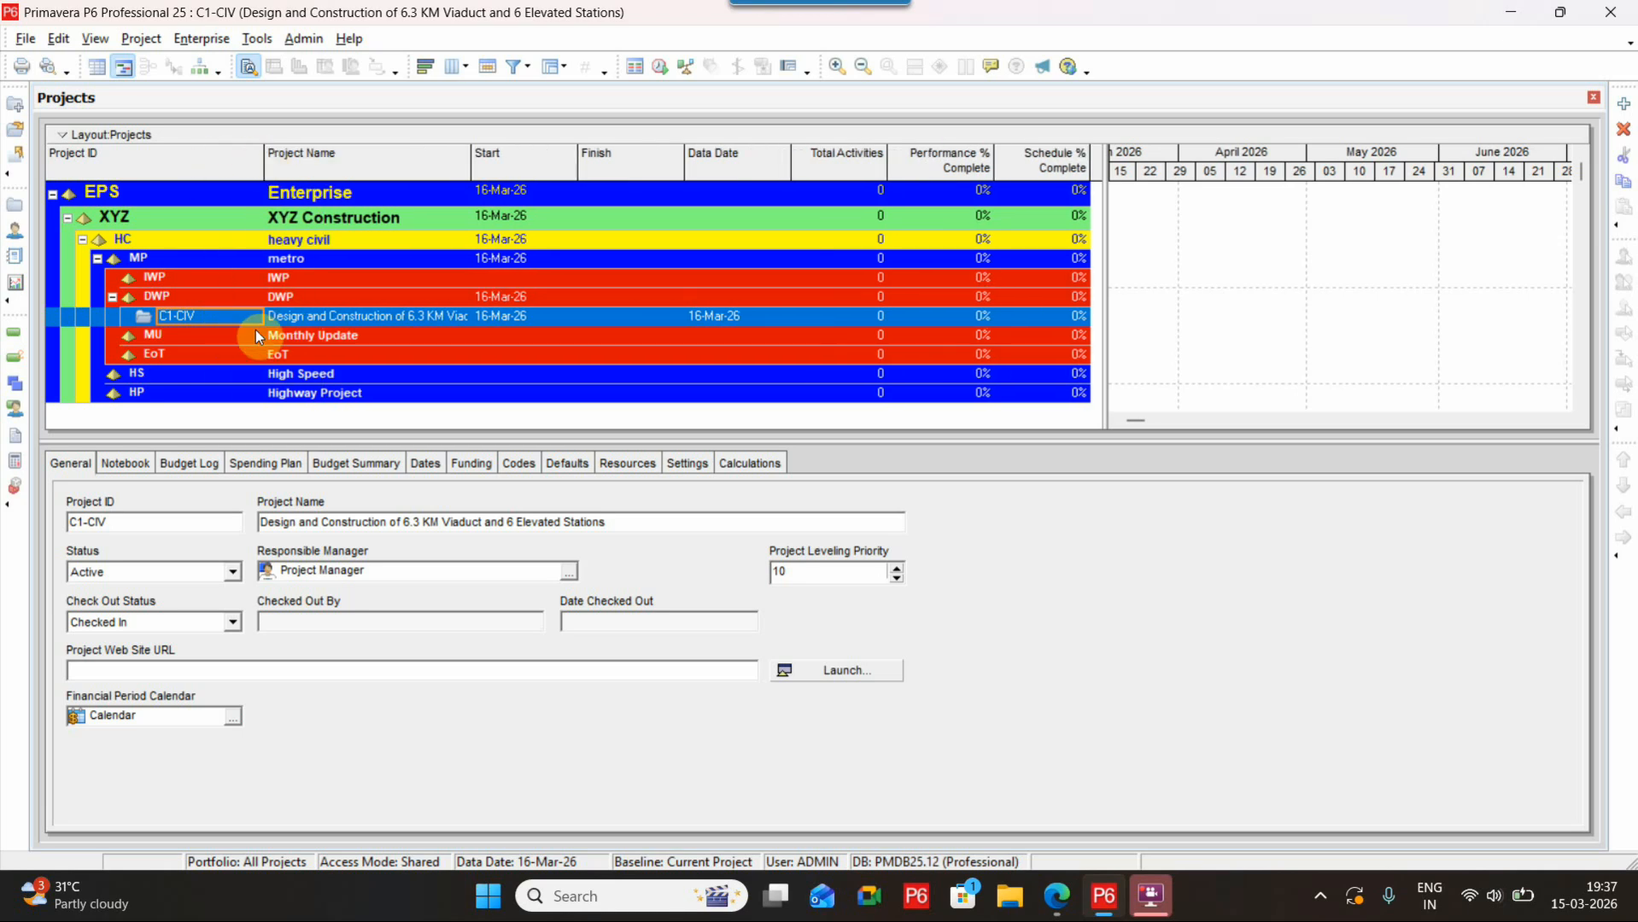
Copy the C1-CIV project and paste it into the Monthly Update node with the default copy options
{"action": "right_click", "coordinate": [203, 315]}
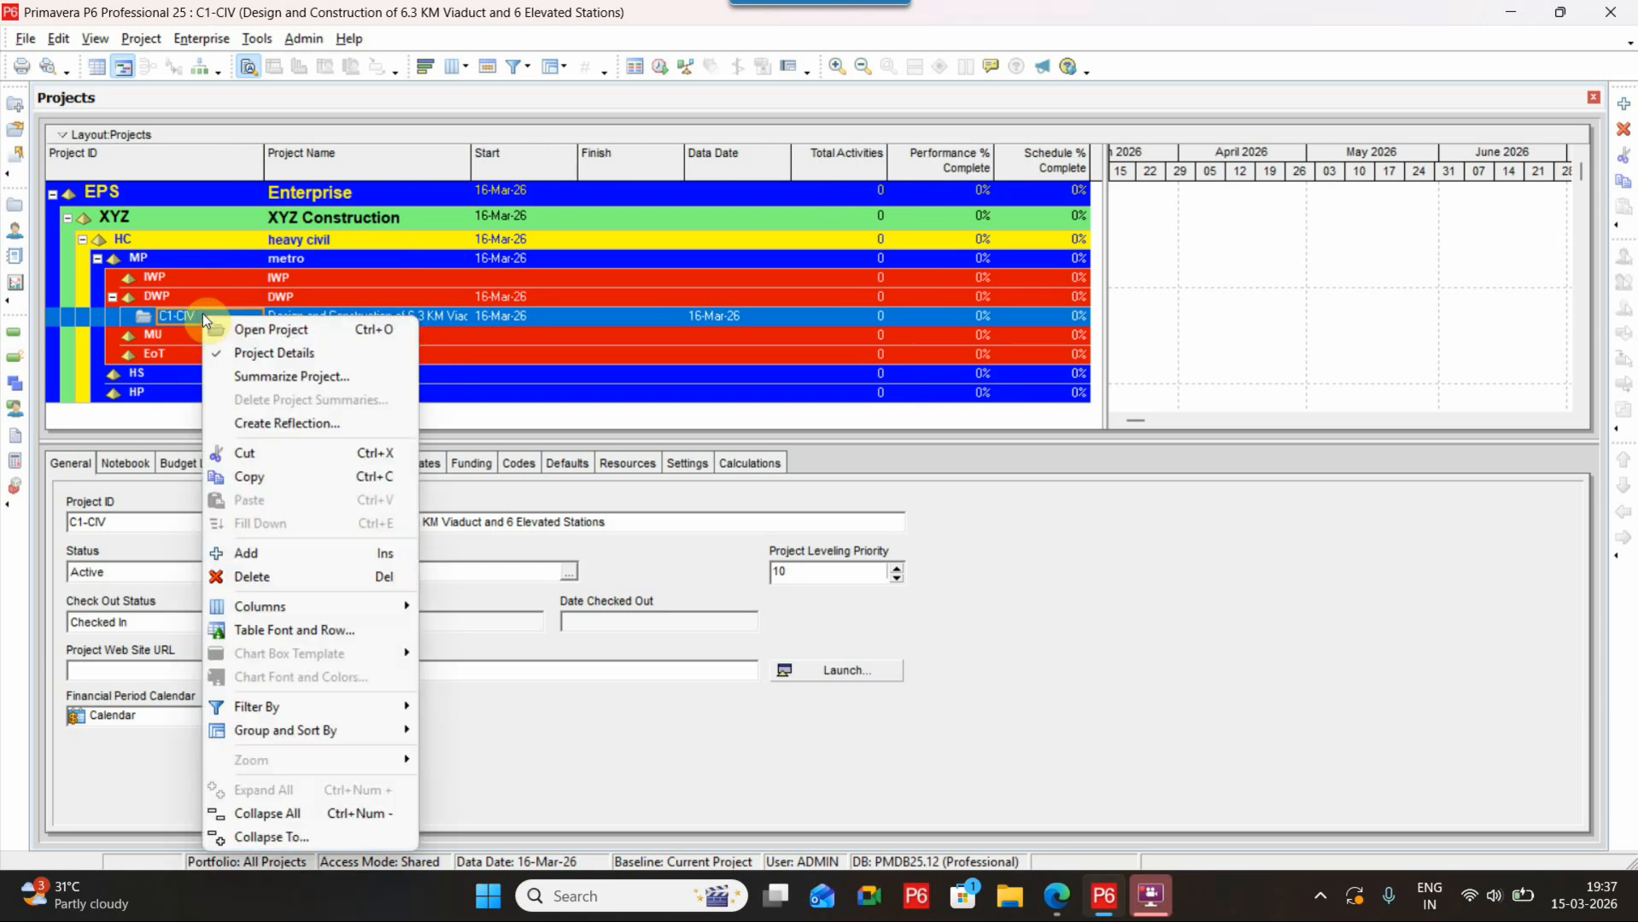
{"action": "left_click", "coordinate": [233, 476]}
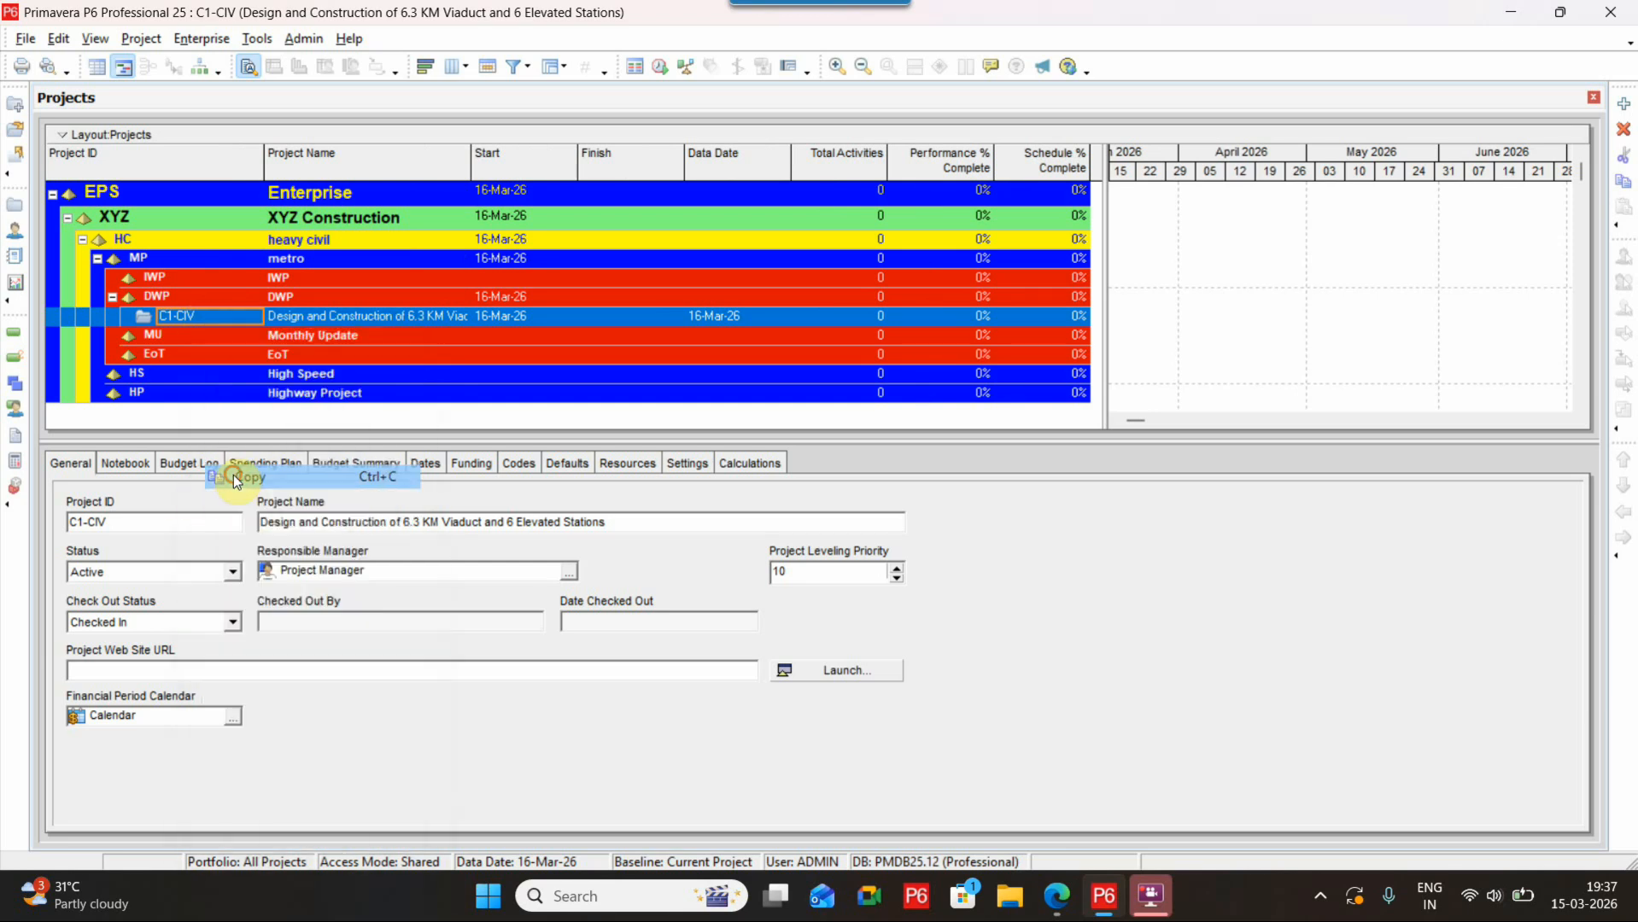
{"action": "left_click", "coordinate": [180, 343]}
{"action": "right_click", "coordinate": [183, 341]}
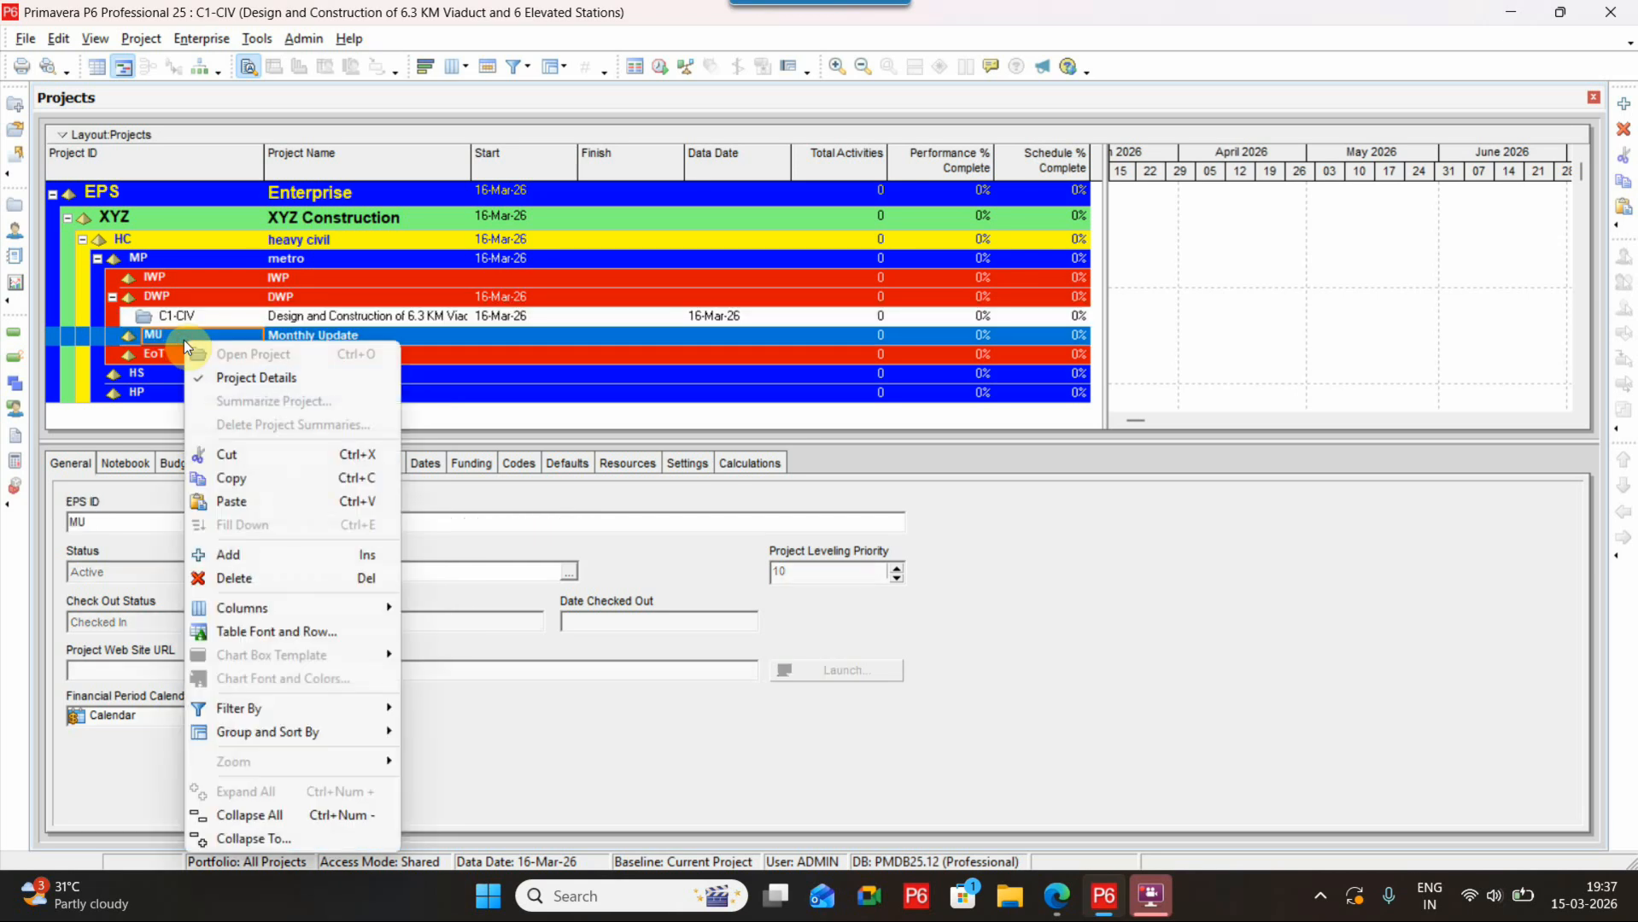
{"action": "left_click", "coordinate": [232, 501]}
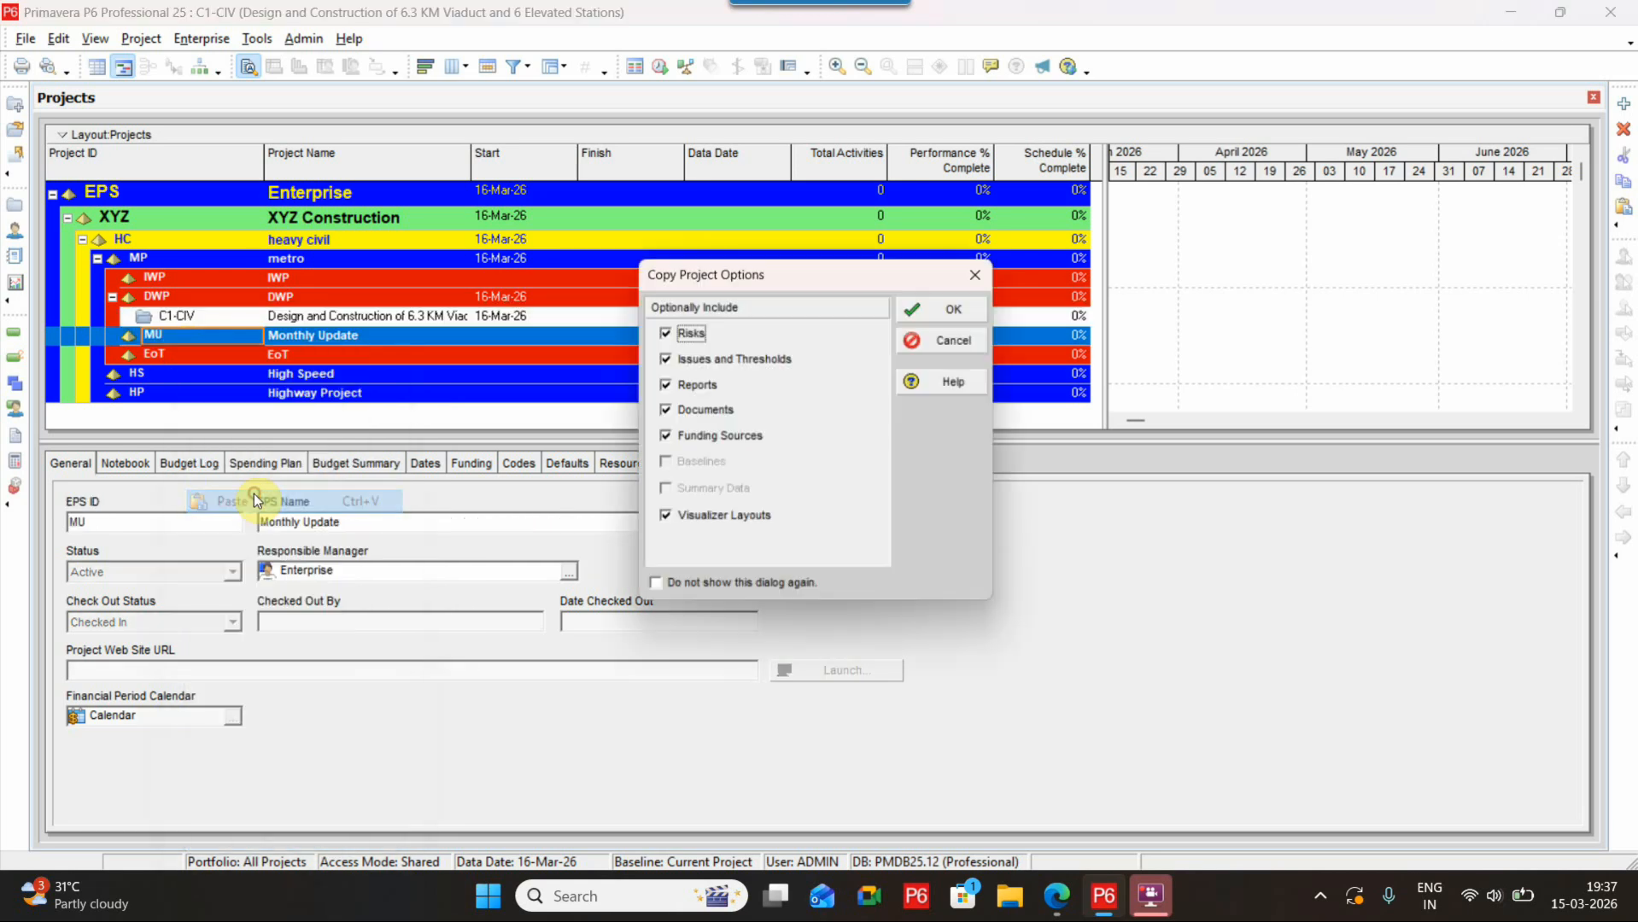
{"action": "left_click", "coordinate": [940, 315]}
{"action": "left_click", "coordinate": [963, 348]}
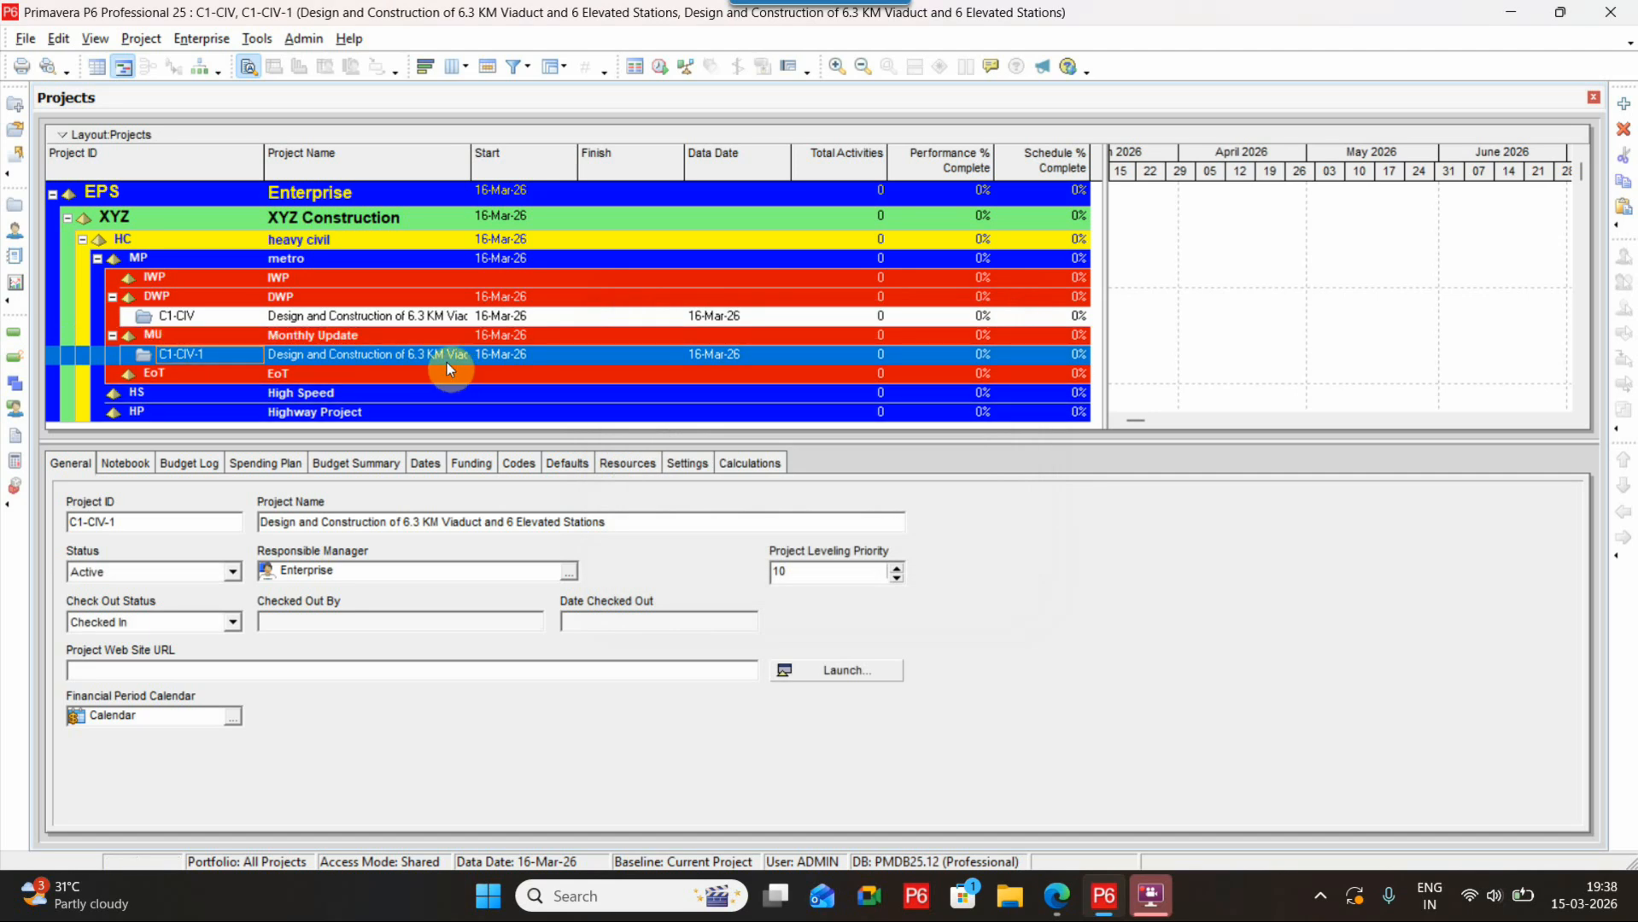
Delete the copied C1-CIV-1 project from the Monthly Update node
{"action": "right_click", "coordinate": [348, 356]}
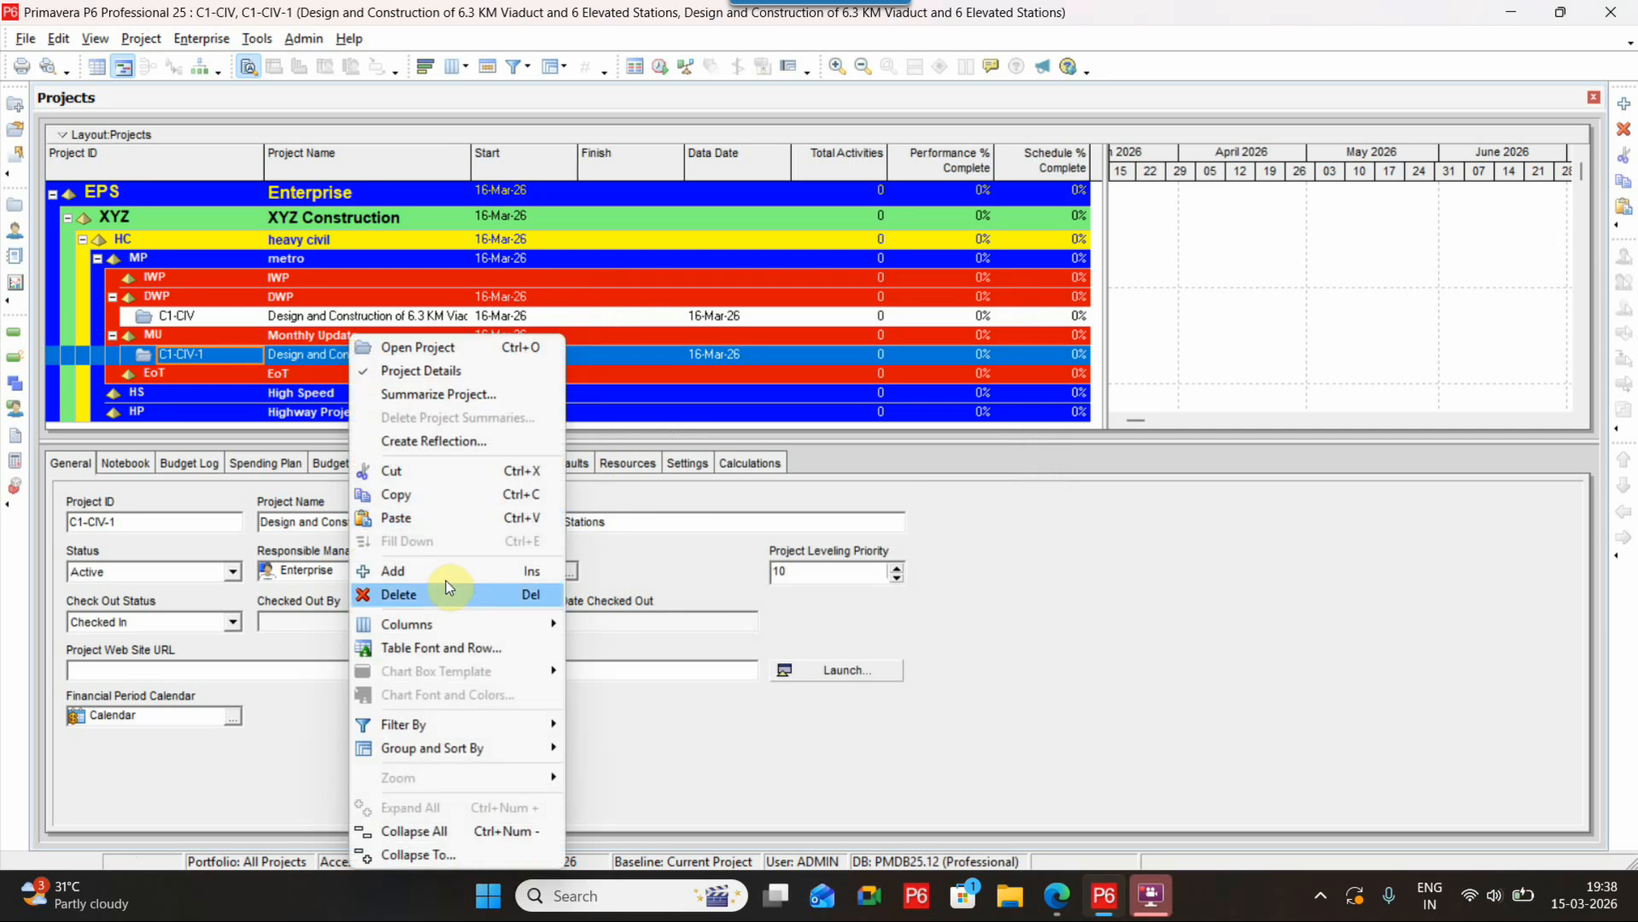
{"action": "left_click", "coordinate": [219, 358]}
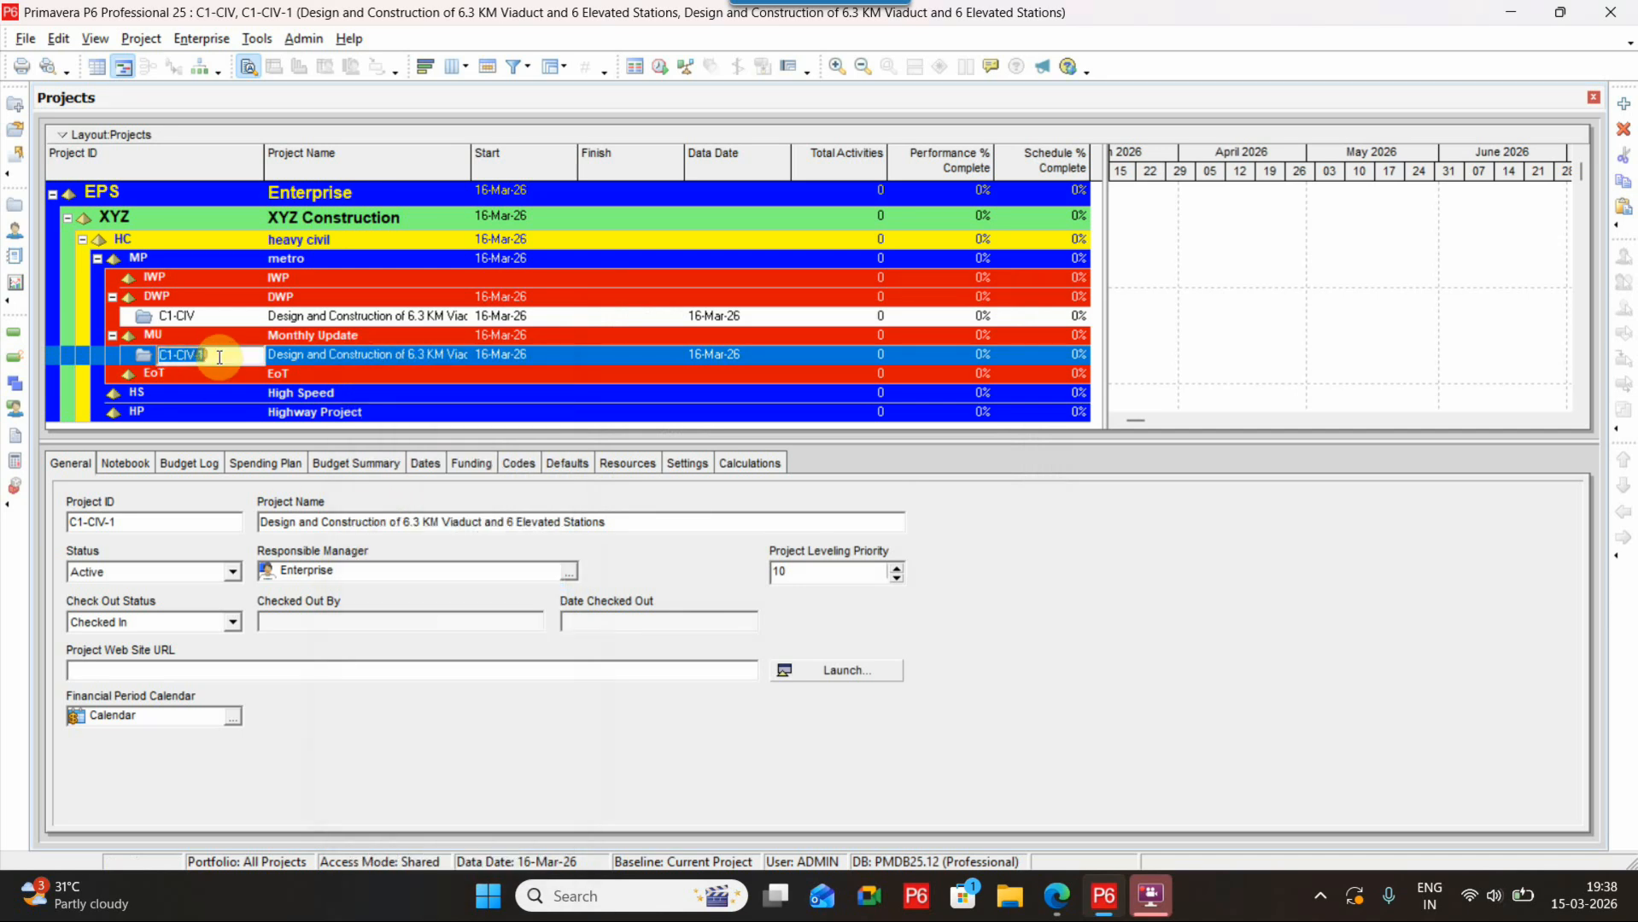
{"action": "left_click", "coordinate": [1623, 129]}
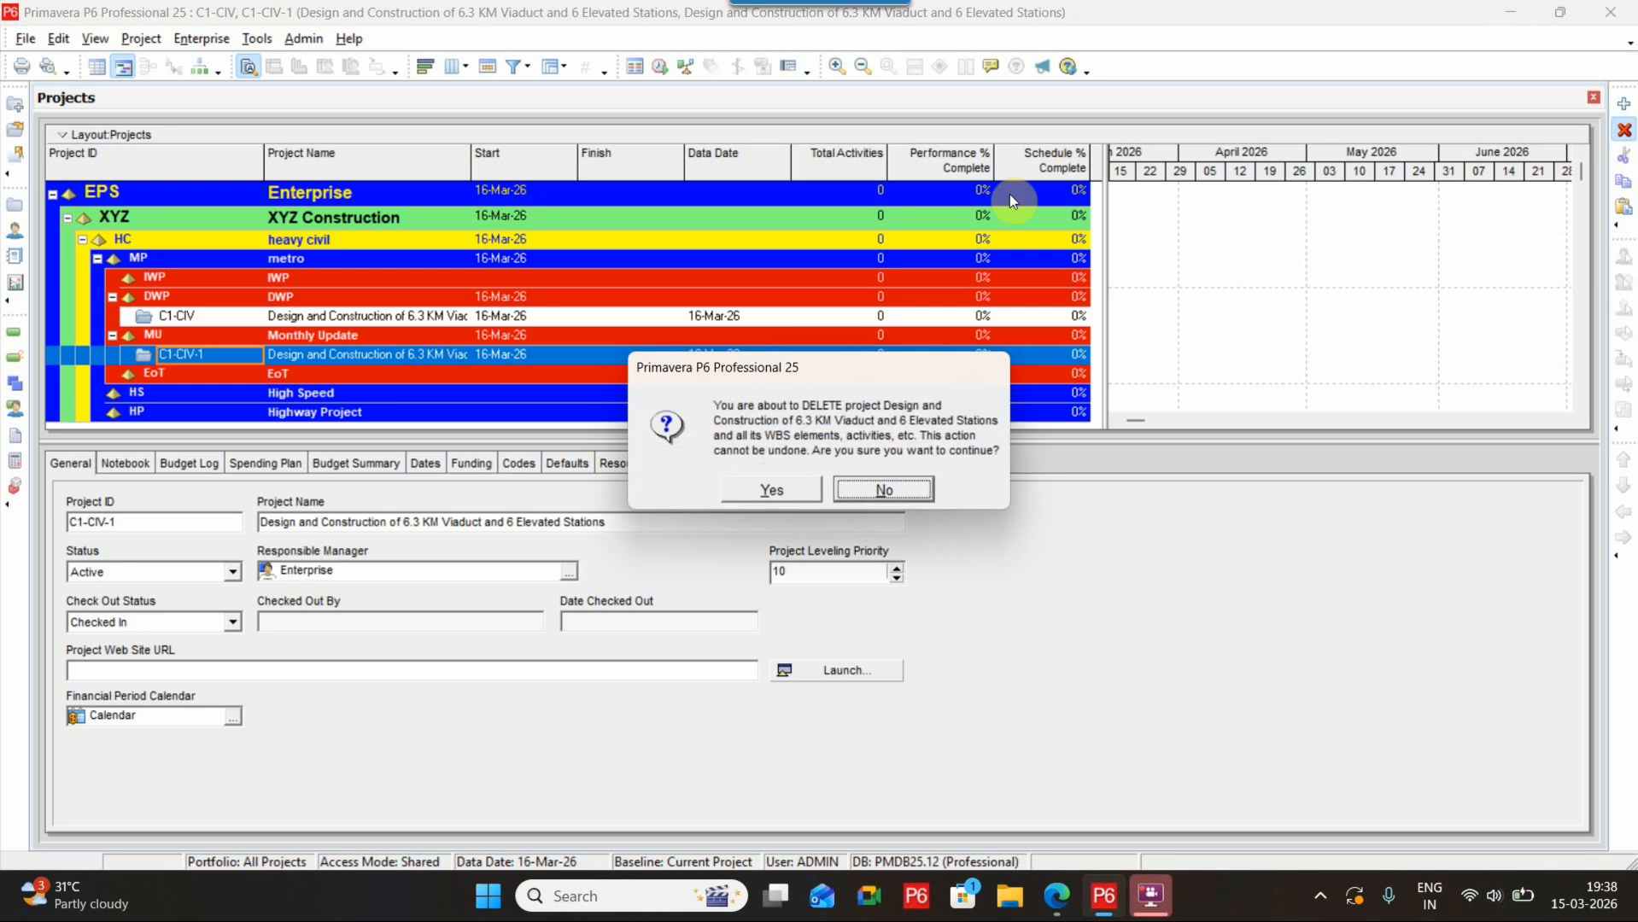
{"action": "left_click", "coordinate": [755, 488]}
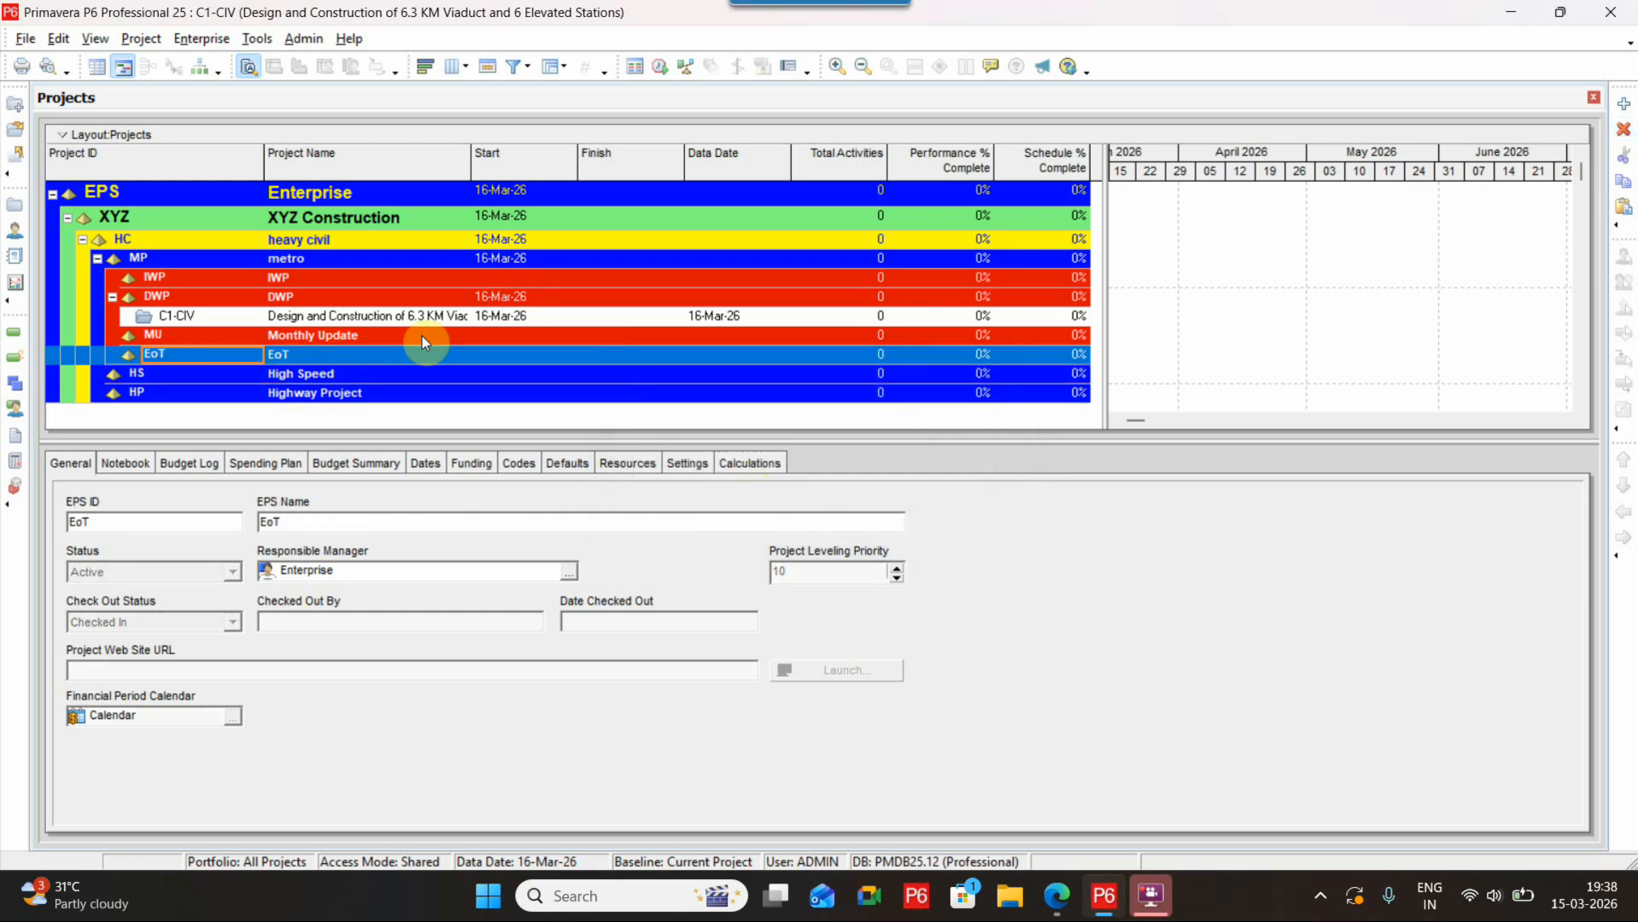
Open the C1-CIV project to display its activities
{"action": "left_click", "coordinate": [373, 317]}
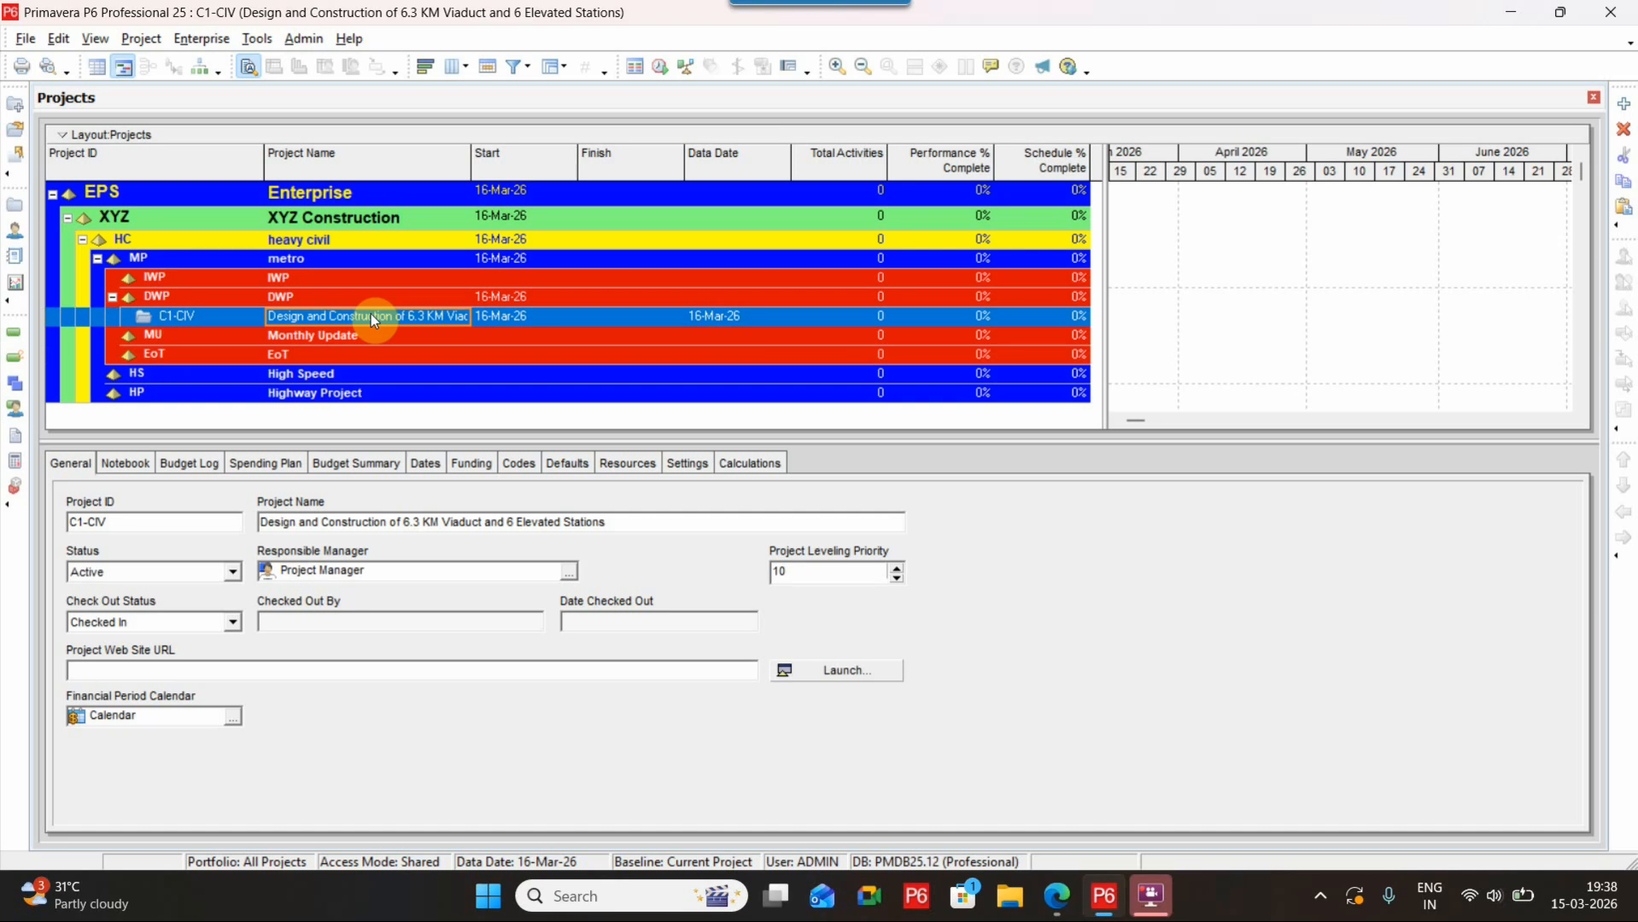
{"action": "right_click", "coordinate": [208, 313]}
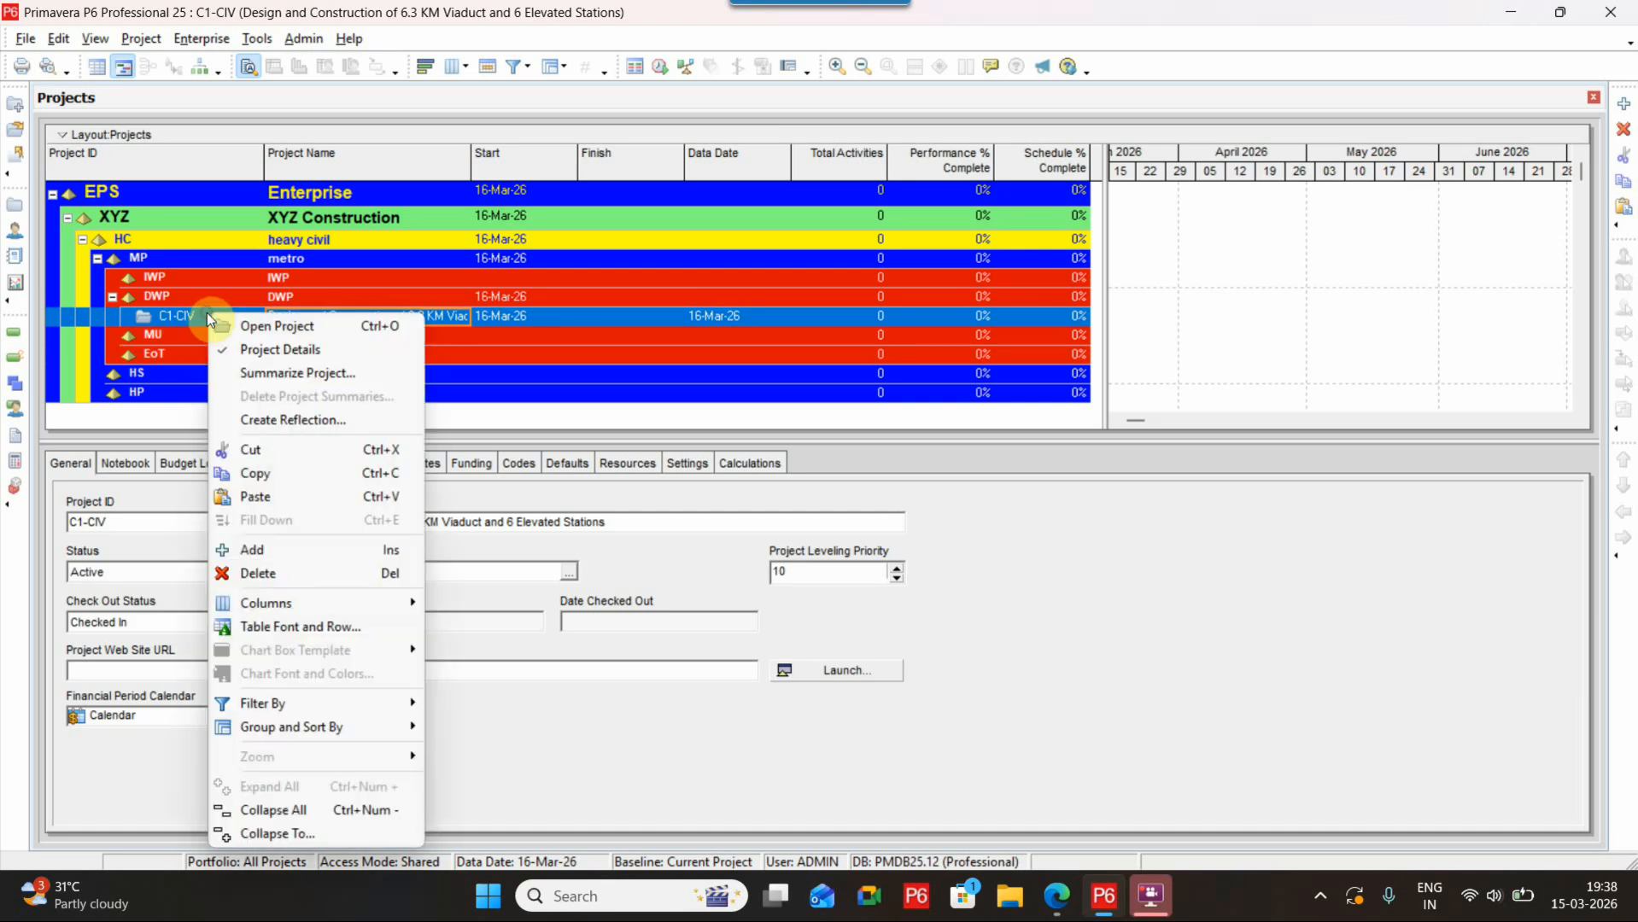
{"action": "left_click", "coordinate": [373, 323]}
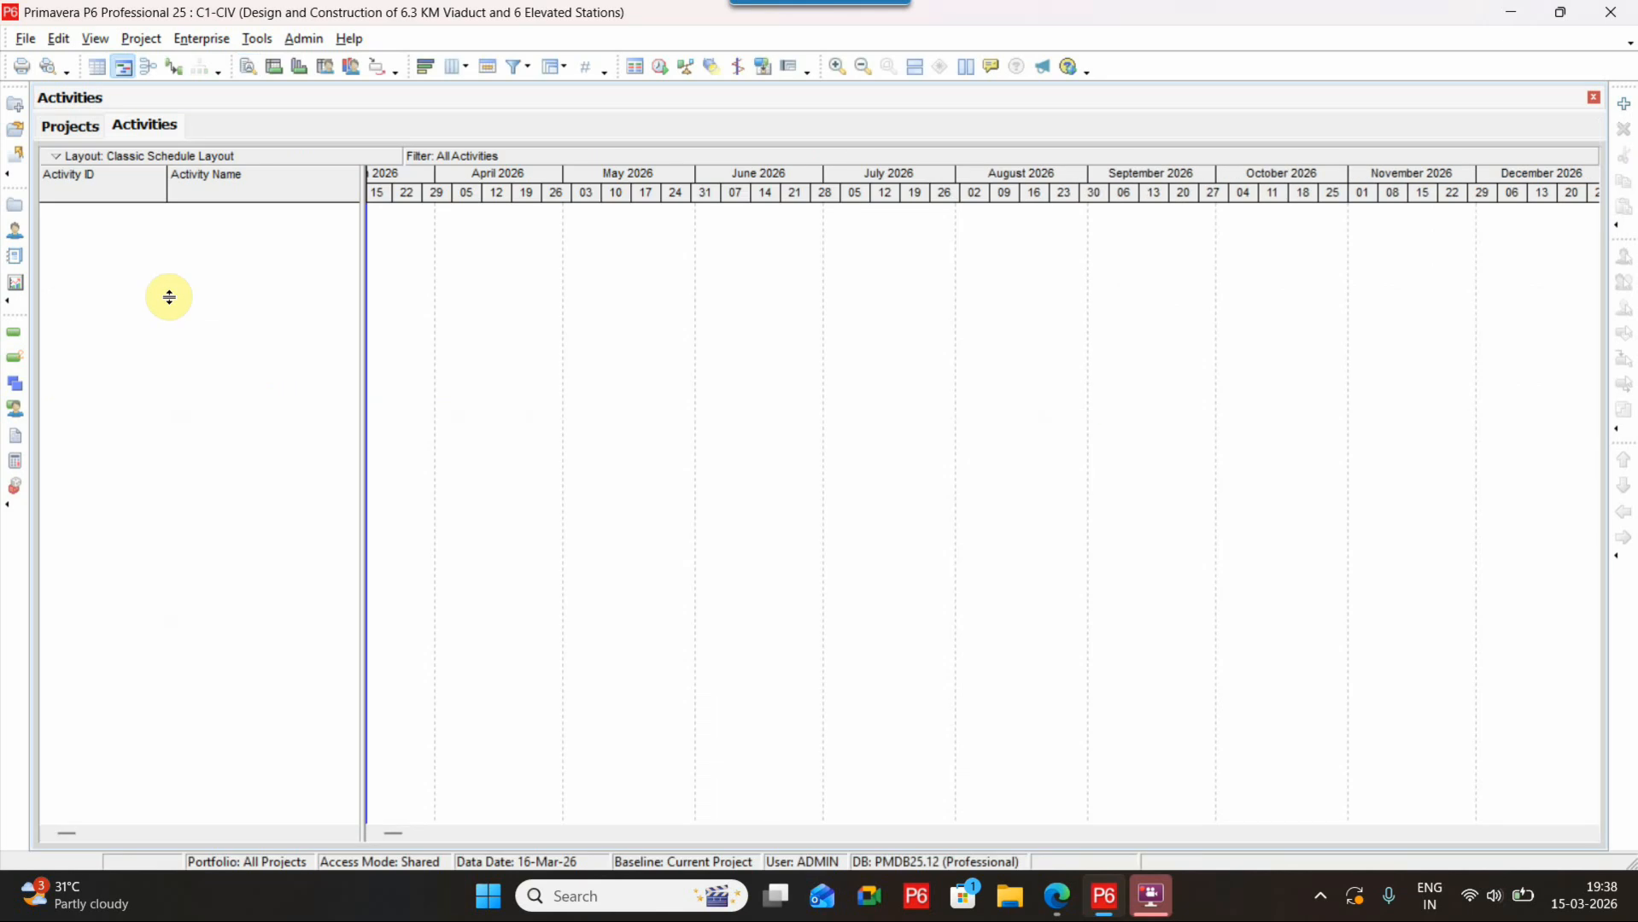
{"action": "left_click_drag", "start_coordinate": [362, 260], "coordinate": [1016, 237]}
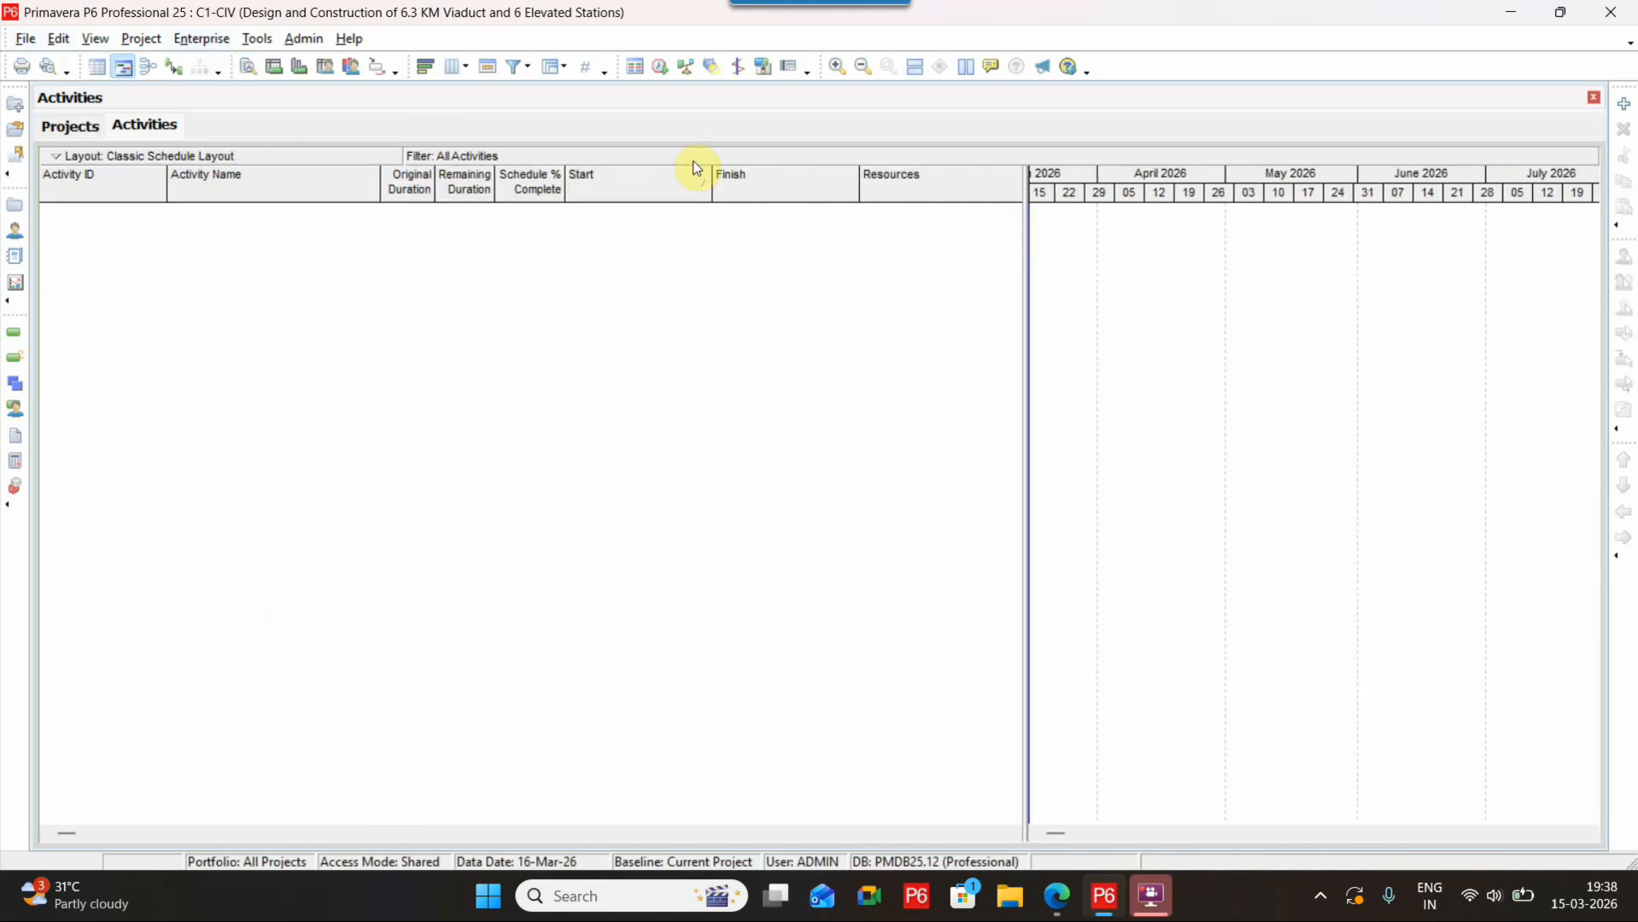